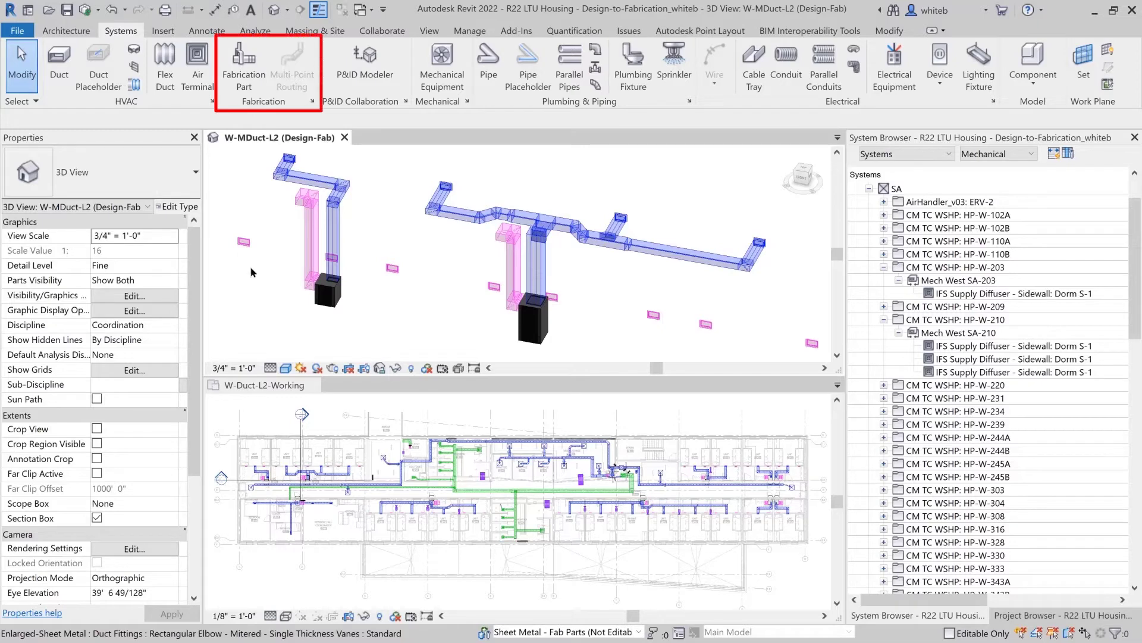
Step: Reload the Revit MEP Imperial Content V2.2 configuration and add the +2in, +4in, -2in and -4in Ductwork WG services
{"action": "left_click", "coordinate": [244, 66]}
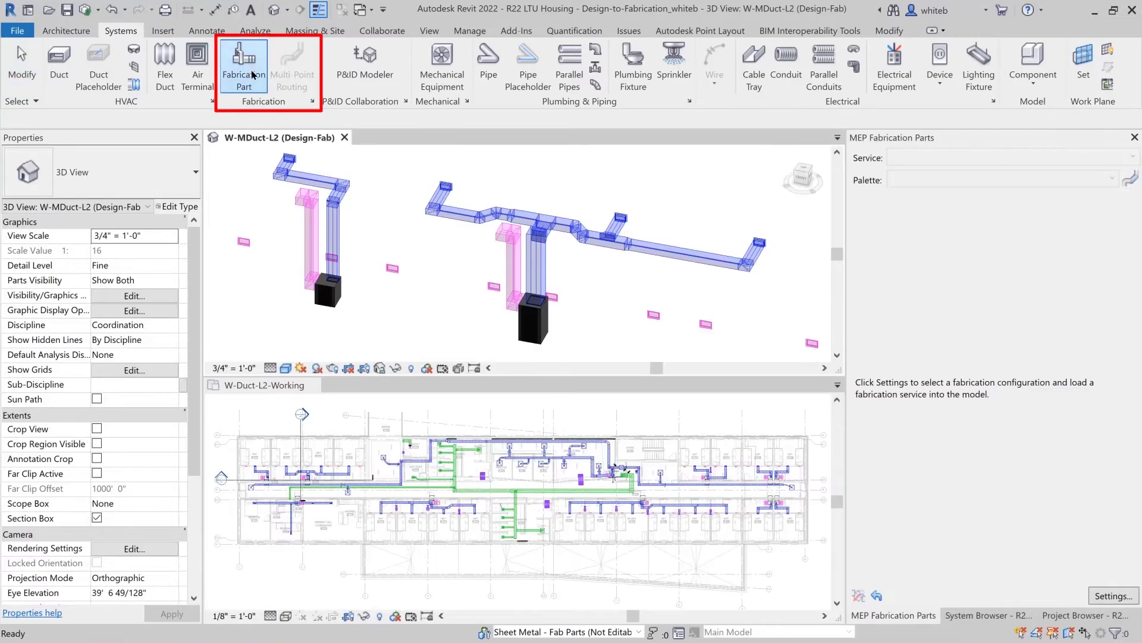
{"action": "left_click", "coordinate": [313, 104]}
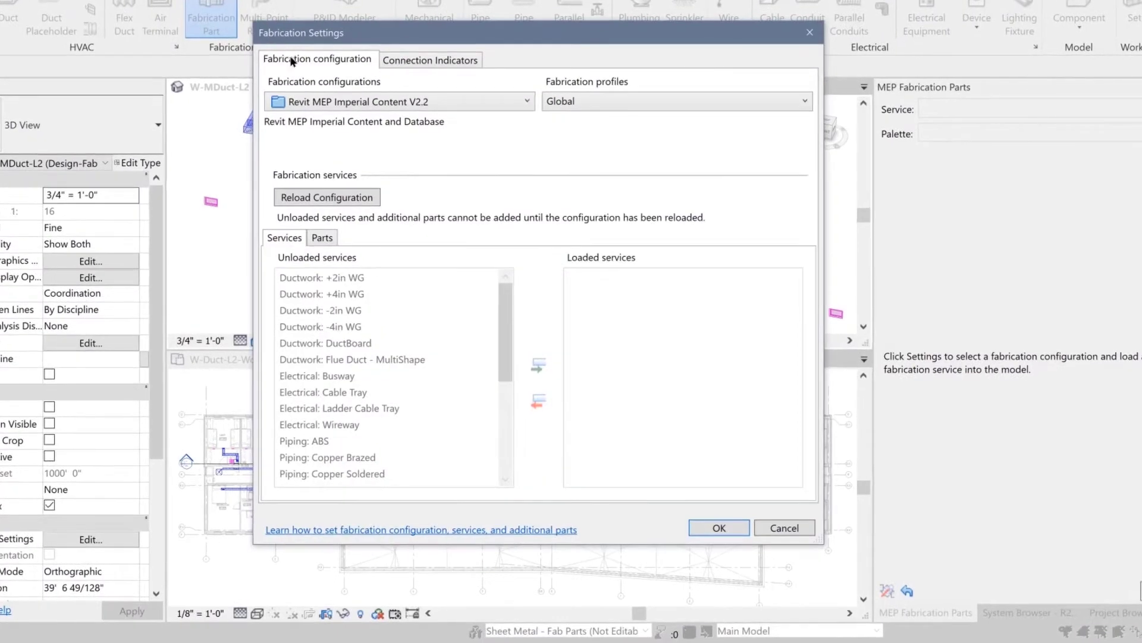
{"action": "left_click", "coordinate": [325, 198]}
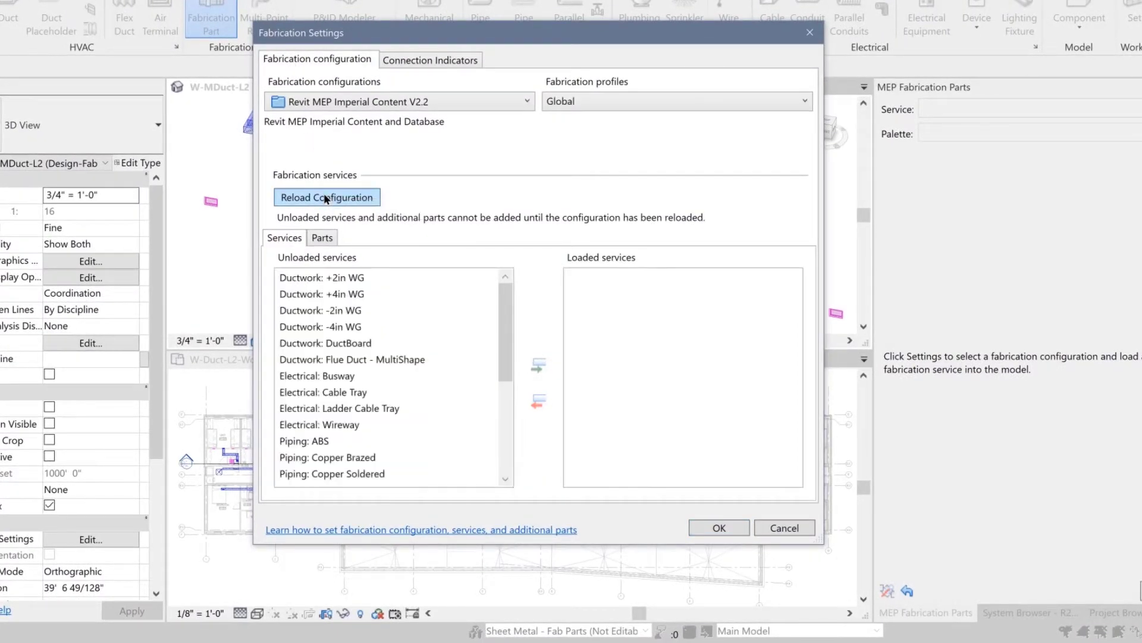
{"action": "left_click", "coordinate": [329, 277]}
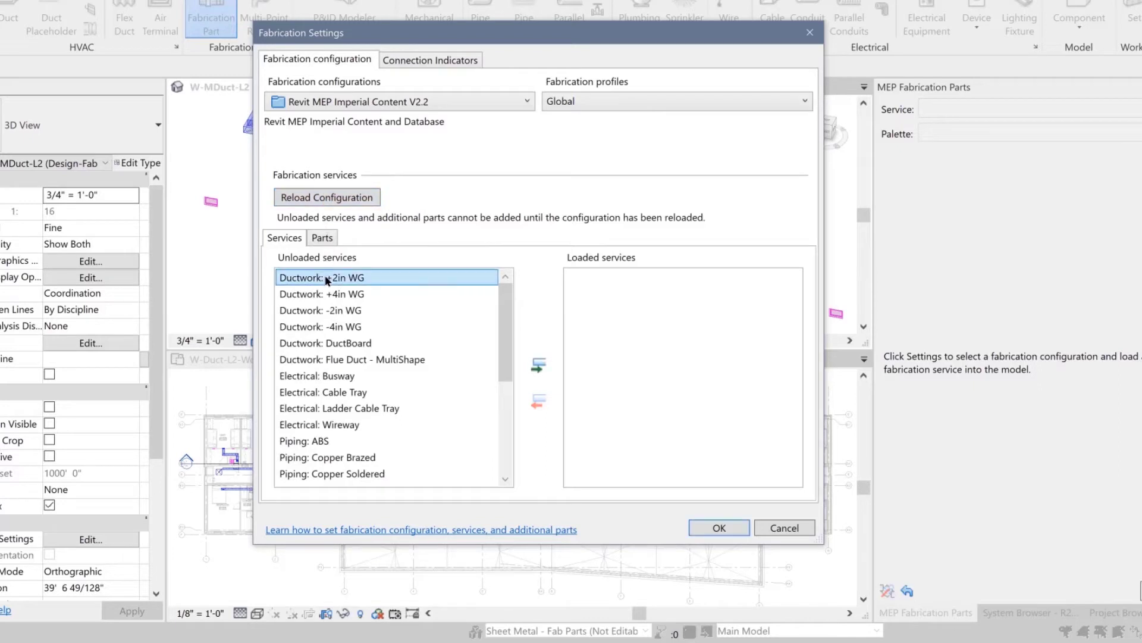
{"action": "left_click", "coordinate": [328, 327], "text": "ctrl"}
{"action": "left_click", "coordinate": [327, 327], "text": "shift"}
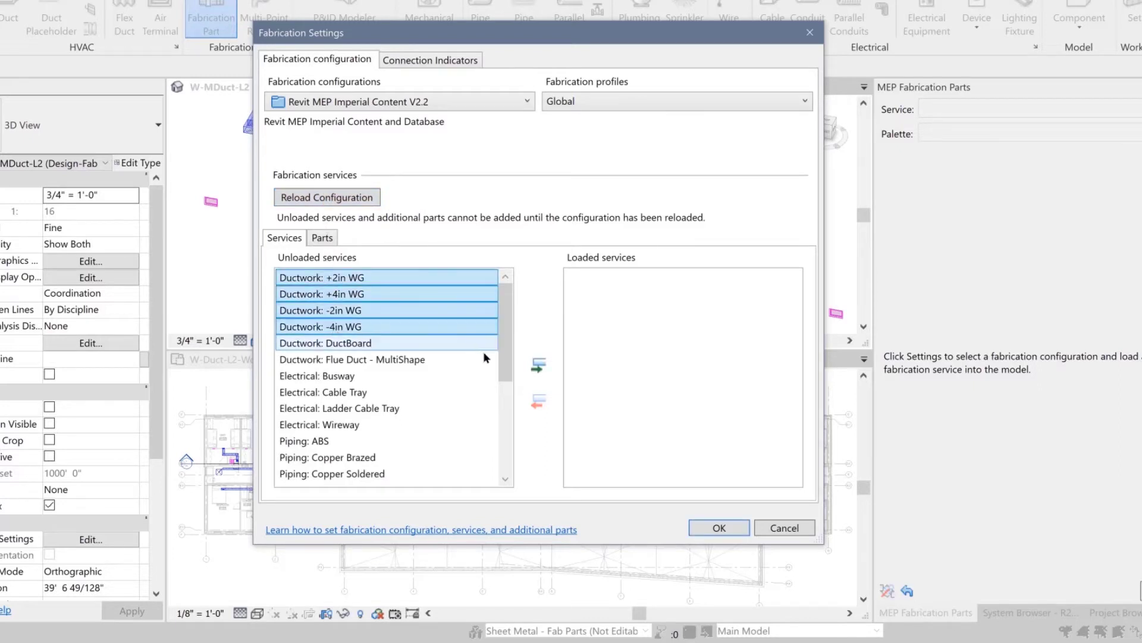
{"action": "left_click", "coordinate": [539, 366]}
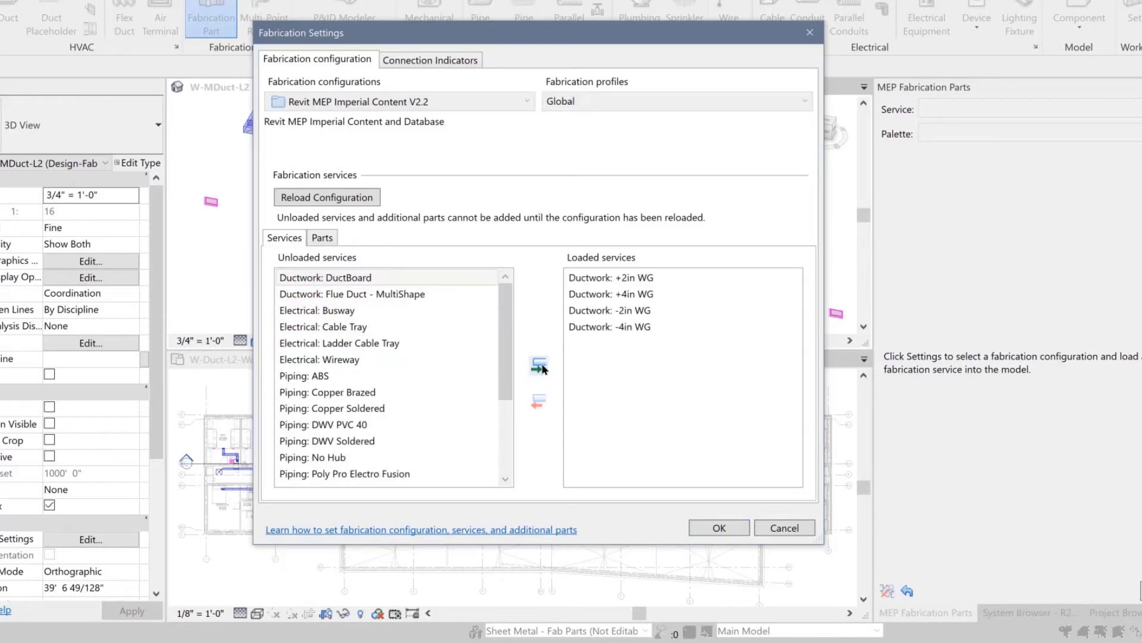
Step: Close Fabrication Settings and mark Radius Elbow, Tap and Breeches as excluded from auto fill
{"action": "left_click", "coordinate": [714, 528]}
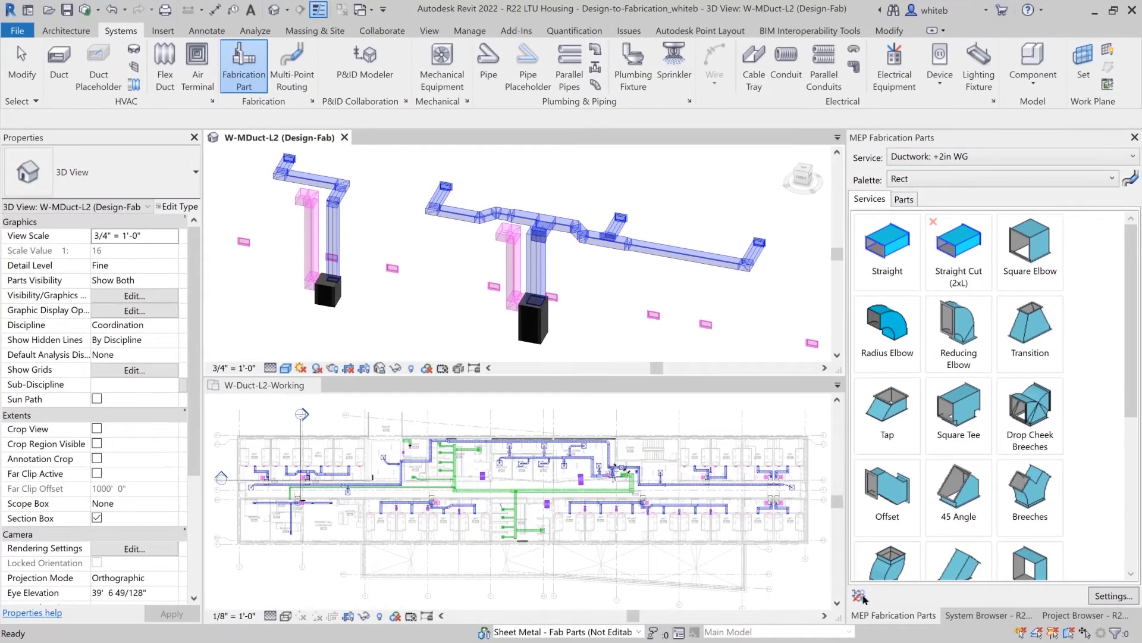
{"action": "left_click", "coordinate": [864, 600]}
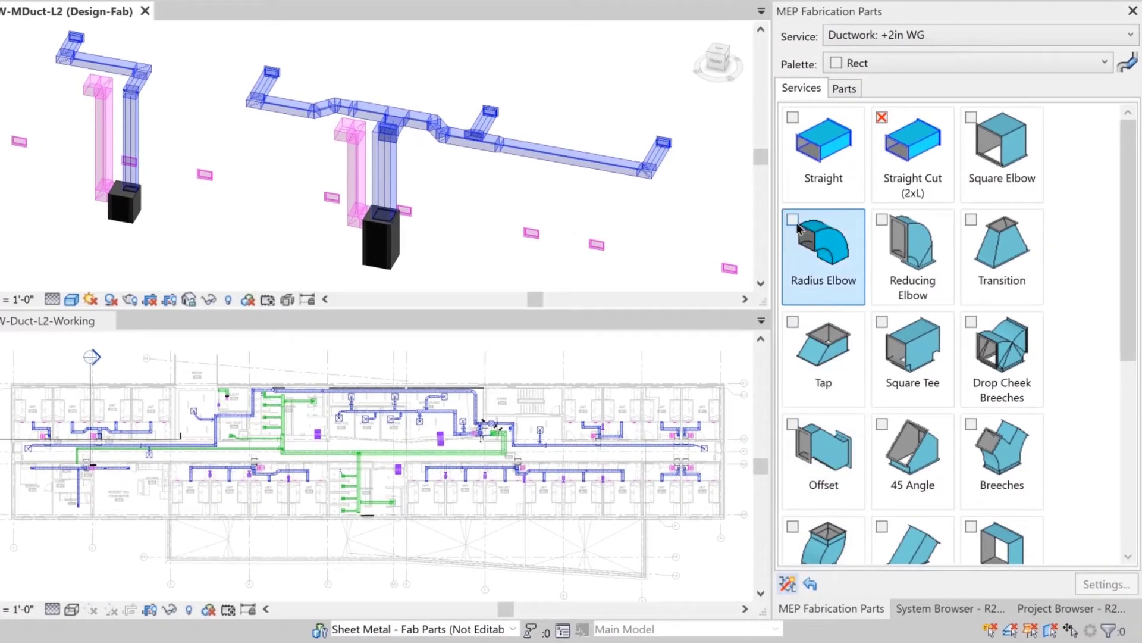
{"action": "left_click", "coordinate": [797, 224]}
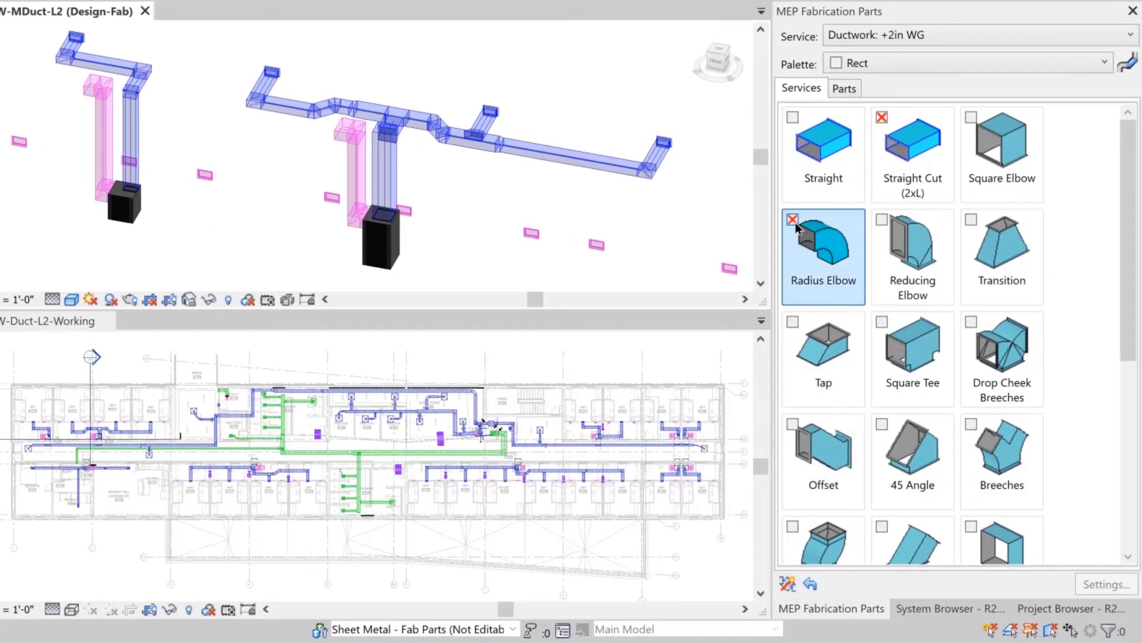
{"action": "left_click", "coordinate": [794, 324]}
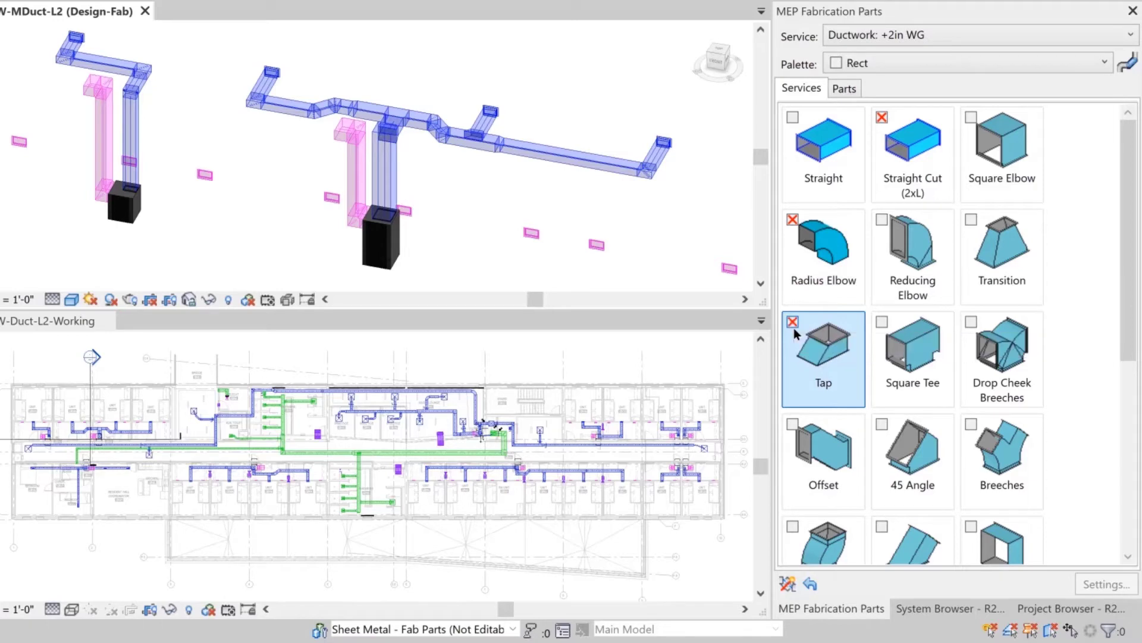
{"action": "left_click", "coordinate": [974, 426]}
{"action": "scroll", "coordinate": [976, 428], "scroll_direction": "down", "scroll_amount": 5}
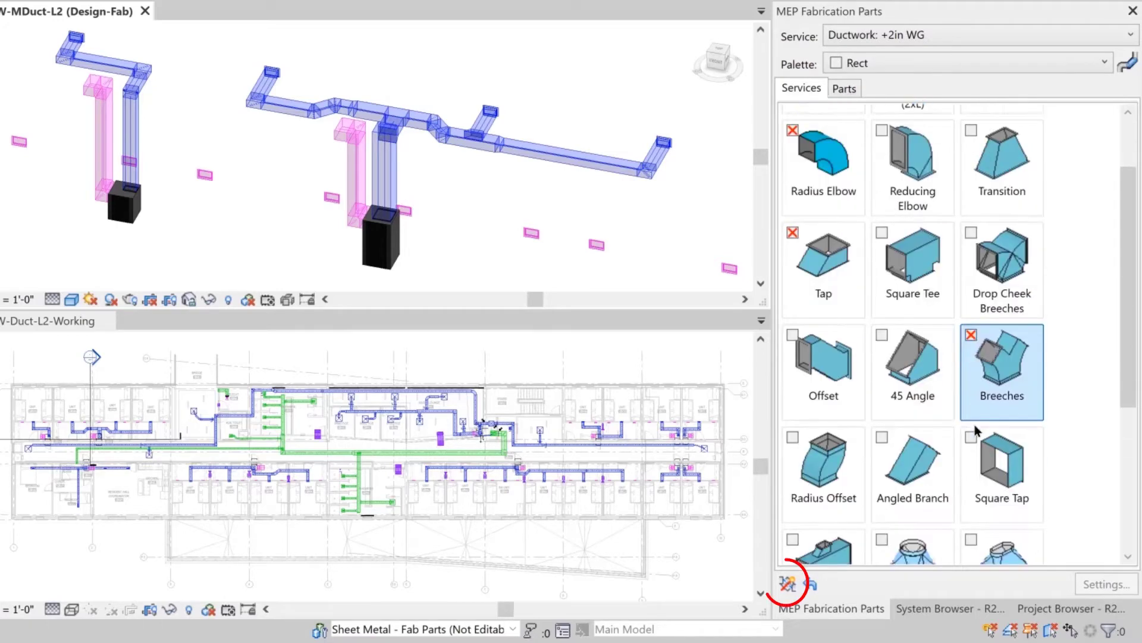
{"action": "scroll", "coordinate": [976, 430], "scroll_direction": "down", "scroll_amount": 2}
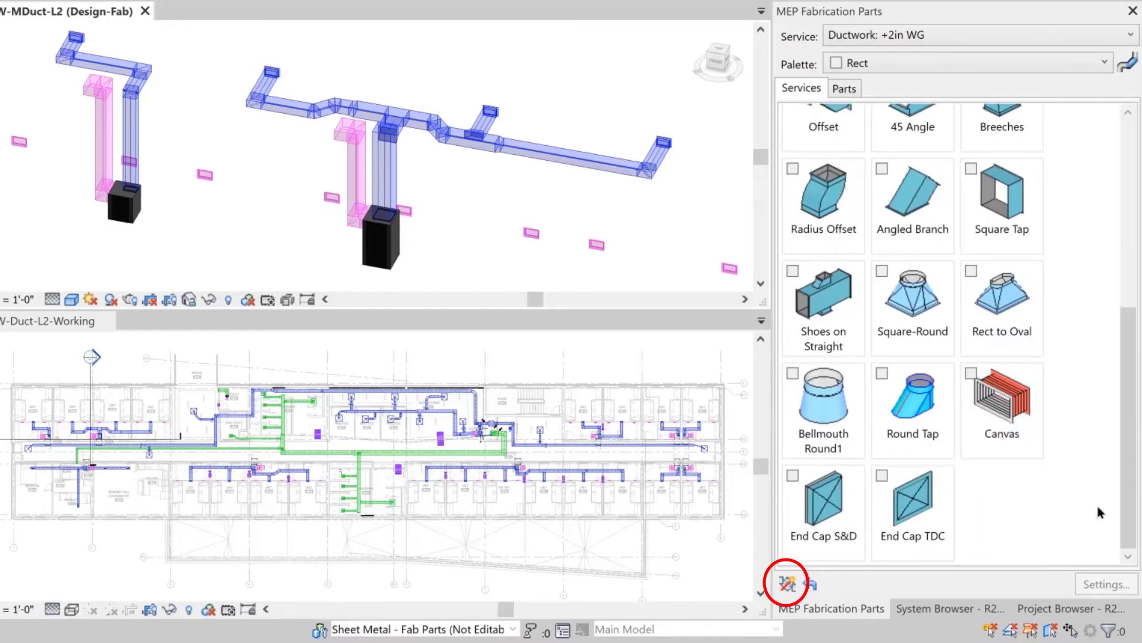
{"action": "scroll", "coordinate": [1100, 512], "scroll_direction": "up", "scroll_amount": 6}
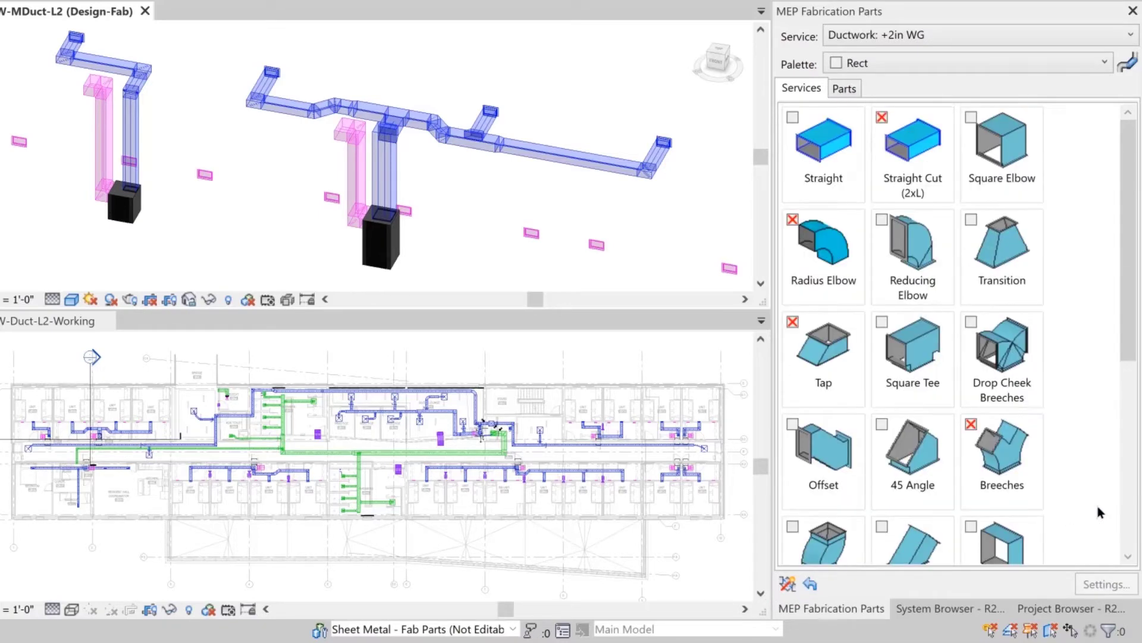
Step: Finish the auto fill exclusions and bring the duct run into view in the floor plan
{"action": "left_click", "coordinate": [788, 586]}
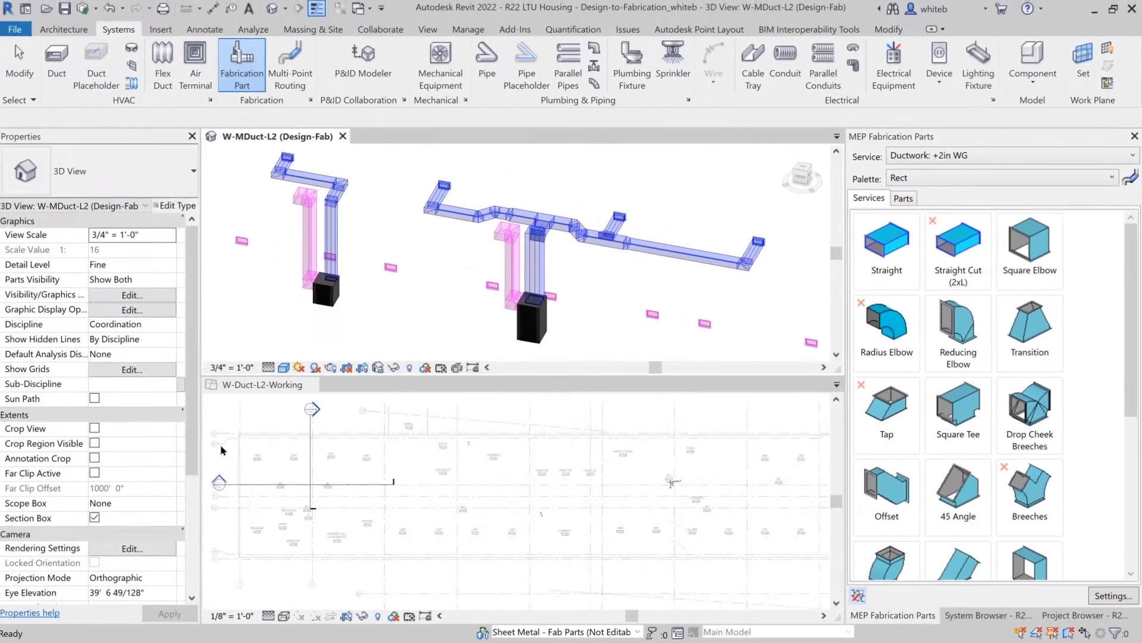
{"action": "scroll", "coordinate": [1, 402], "scroll_direction": "up", "scroll_amount": 5}
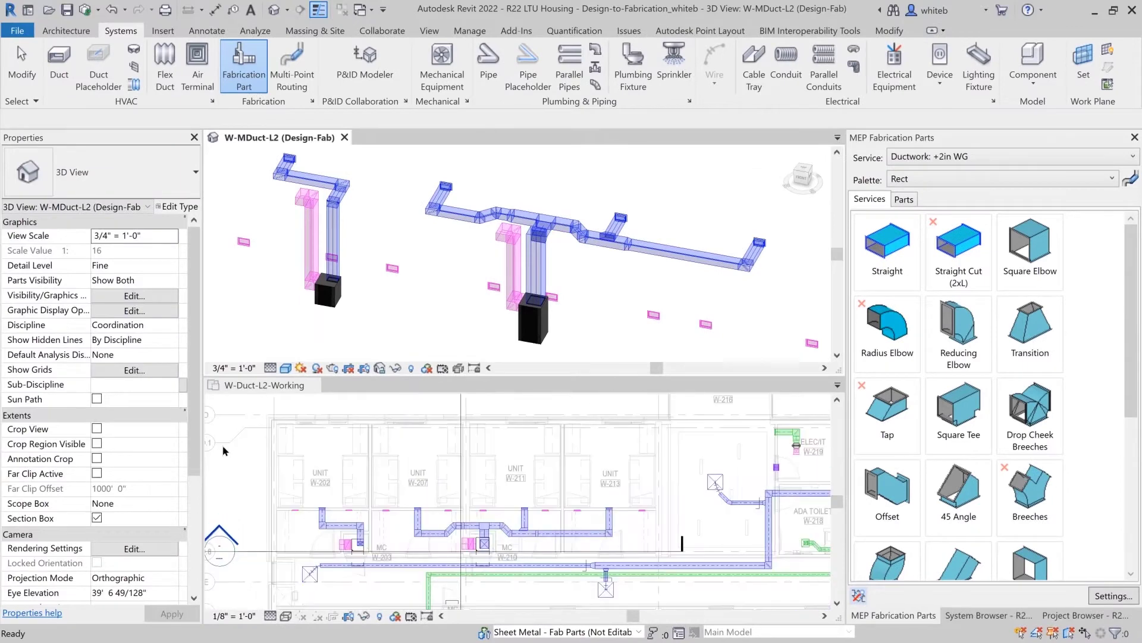
{"action": "scroll", "coordinate": [540, 471], "scroll_direction": "up", "scroll_amount": 1}
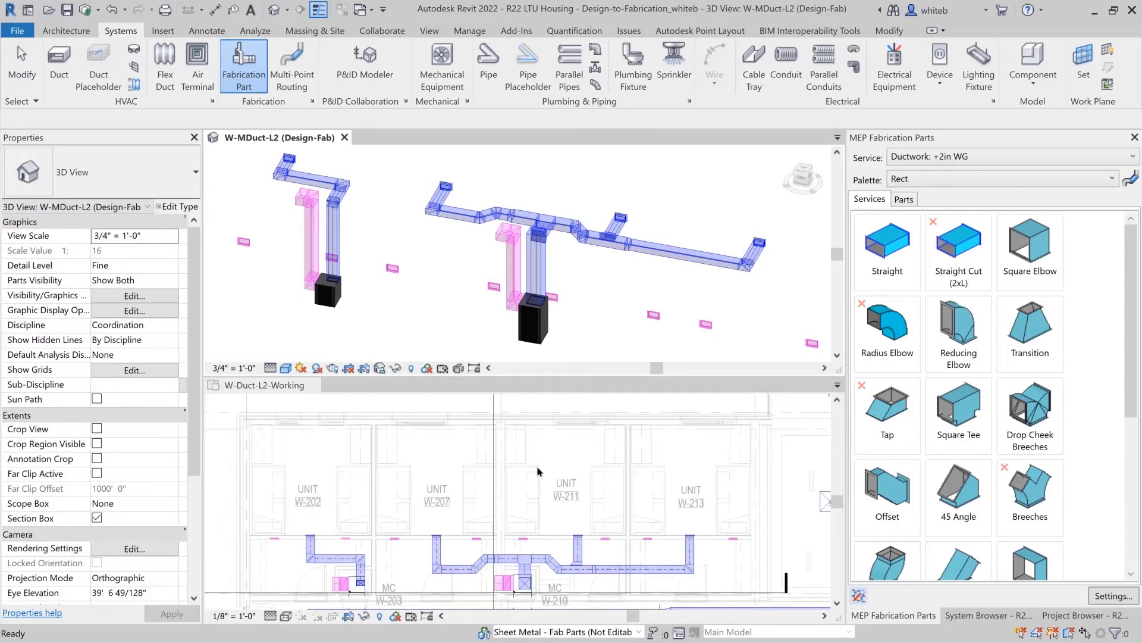
{"action": "left_click", "coordinate": [539, 472]}
{"action": "middle_click_drag", "start_coordinate": [550, 443], "coordinate": [553, 387]}
{"action": "scroll", "coordinate": [469, 427], "scroll_direction": "up", "scroll_amount": 1}
Step: Convert the right-hand supply duct branch in 3D to Ductwork: +2in WG parts and dismiss the warning
{"action": "left_click", "coordinate": [660, 267]}
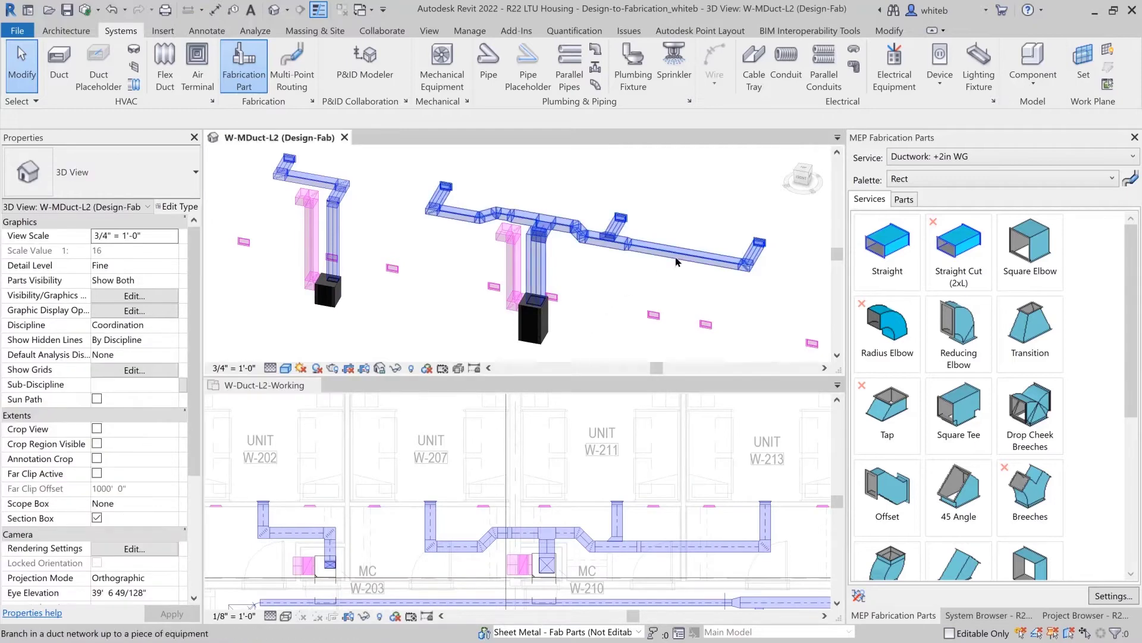
{"action": "left_click", "coordinate": [676, 262]}
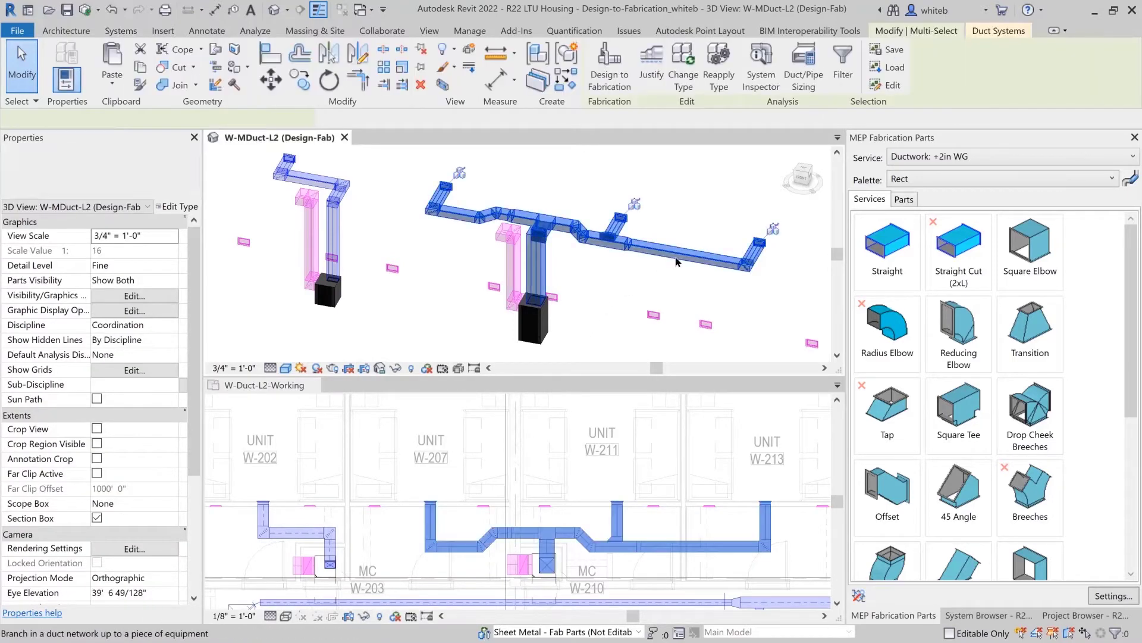
{"action": "left_click", "coordinate": [613, 87]}
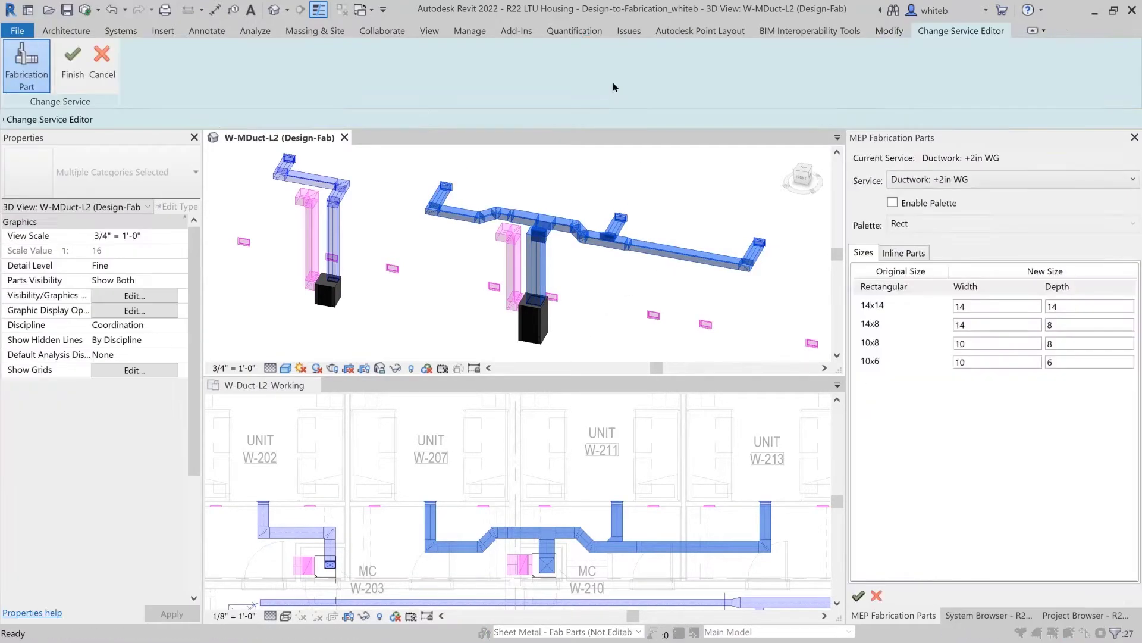
{"action": "left_click", "coordinate": [73, 79]}
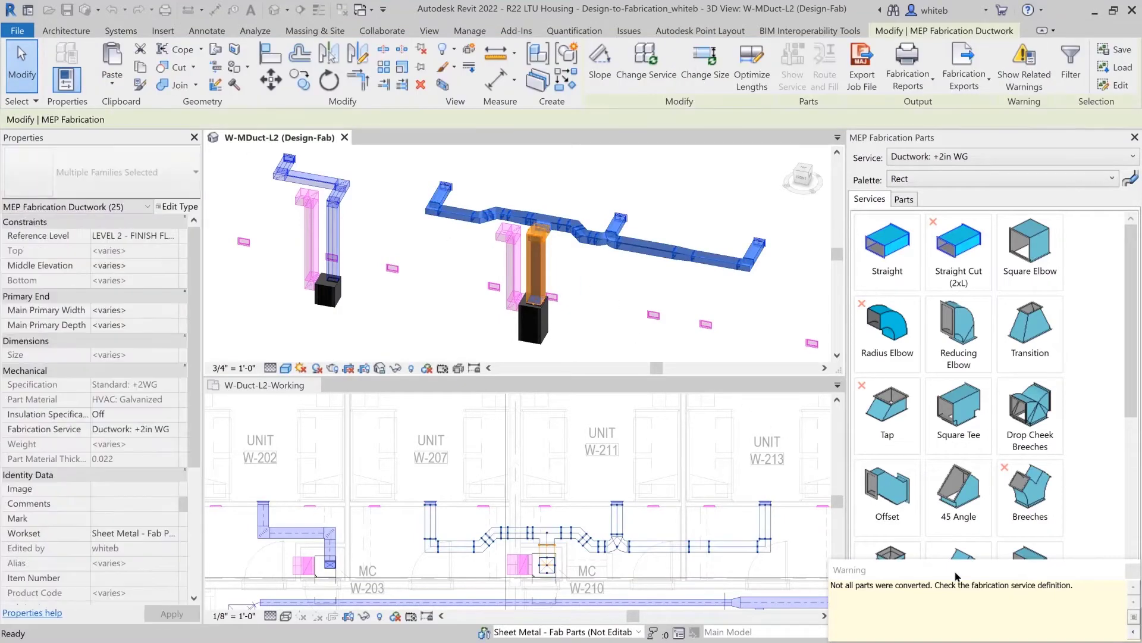
{"action": "left_click_drag", "start_coordinate": [954, 560], "coordinate": [804, 345]}
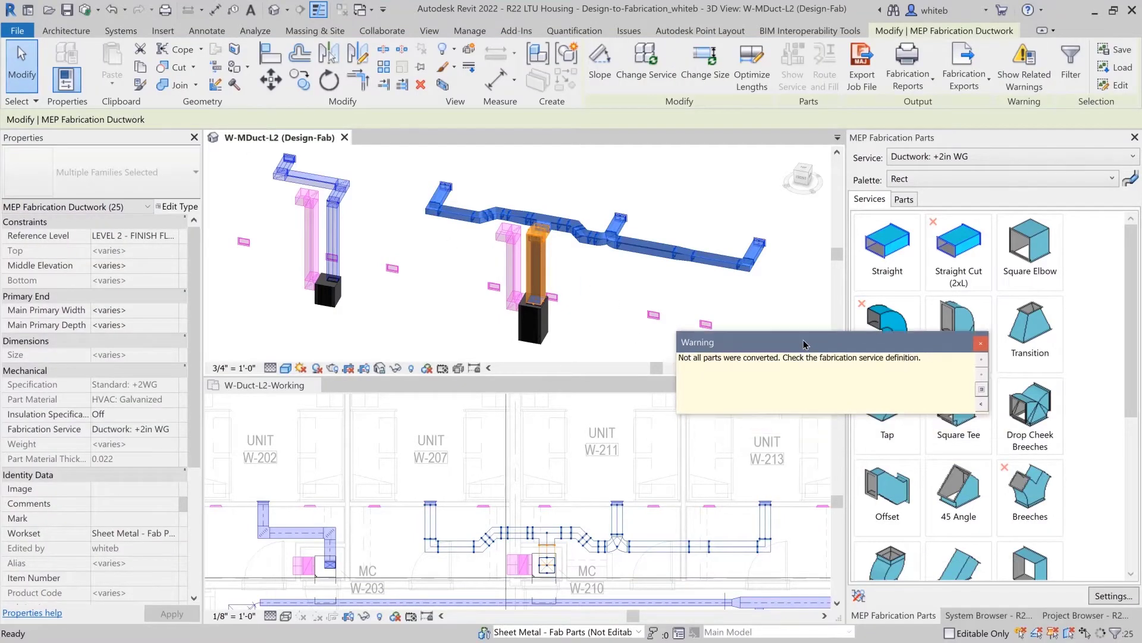
{"action": "key", "text": "Escape"}
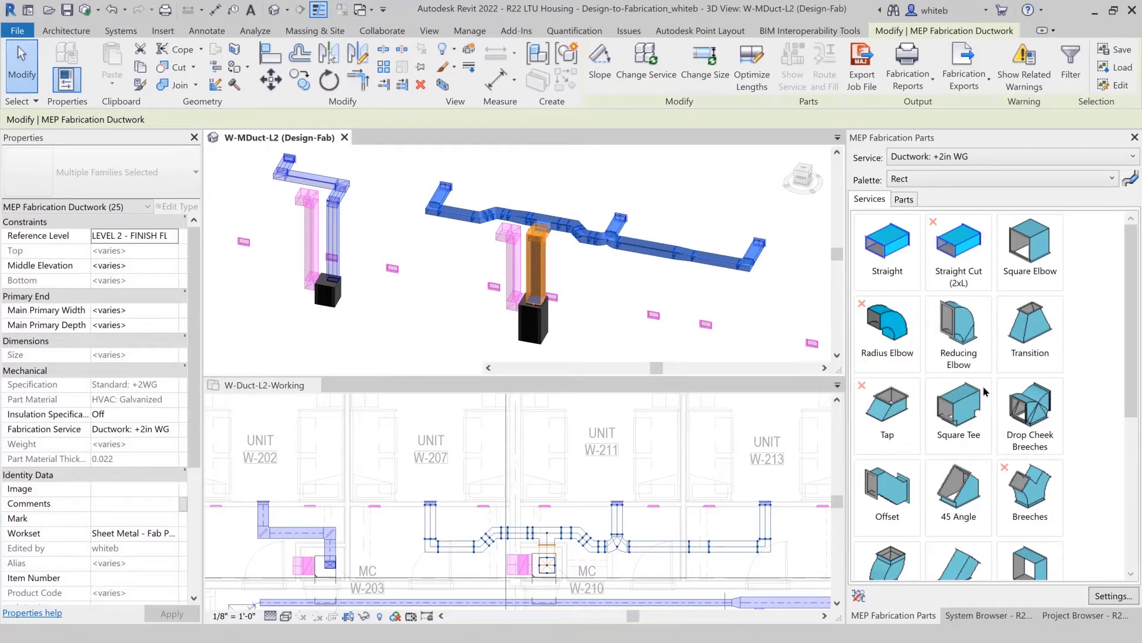
{"action": "key", "text": "Escape"}
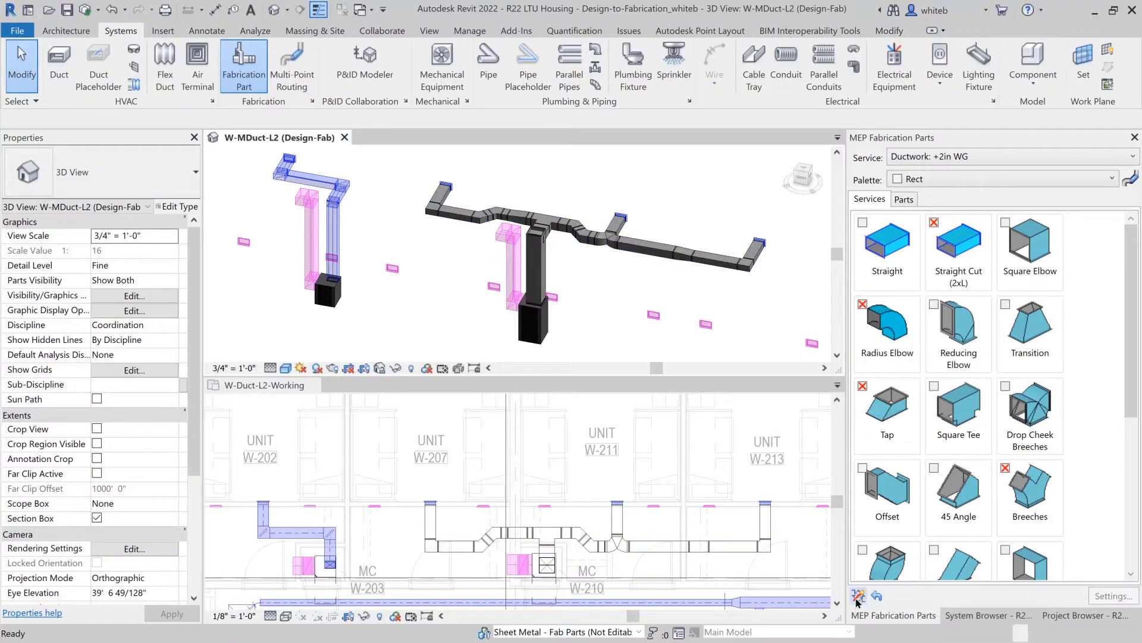
Step: Clear the Tap exclusion, keeping Straight Cut (2xL), Radius Elbow and Breeches excluded
{"action": "left_click", "coordinate": [858, 596]}
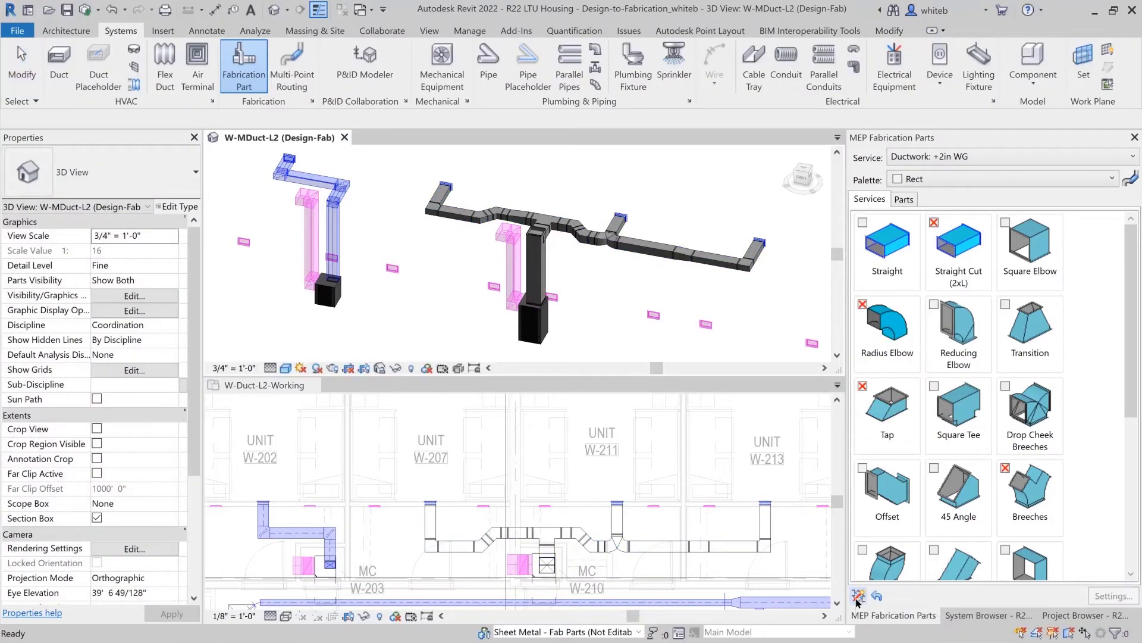
{"action": "left_click", "coordinate": [862, 386]}
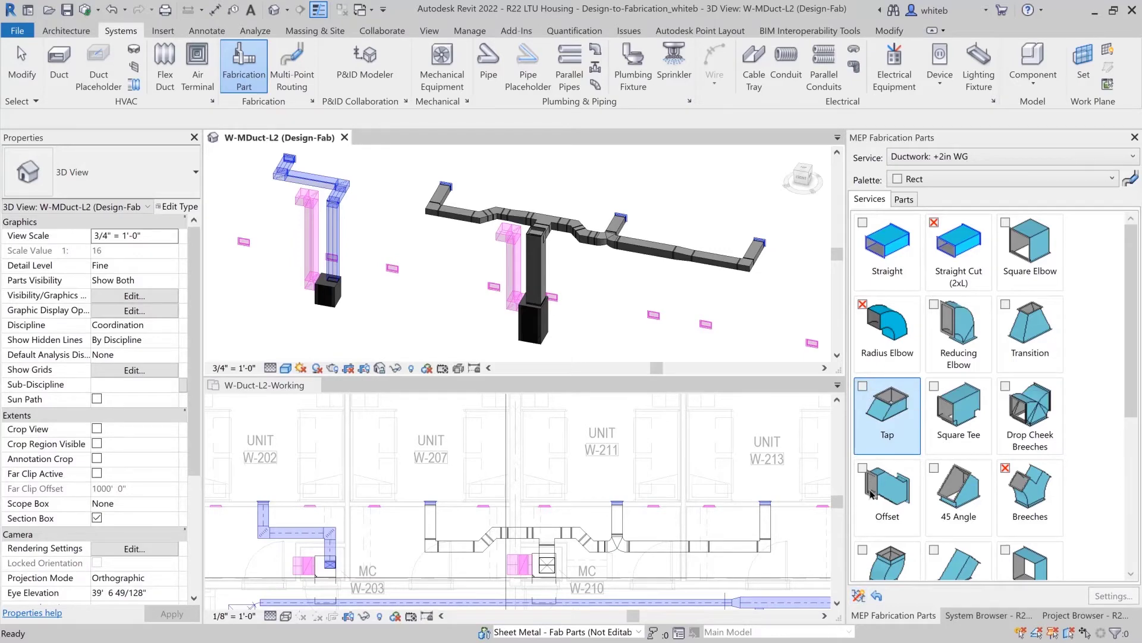
{"action": "left_click", "coordinate": [858, 596]}
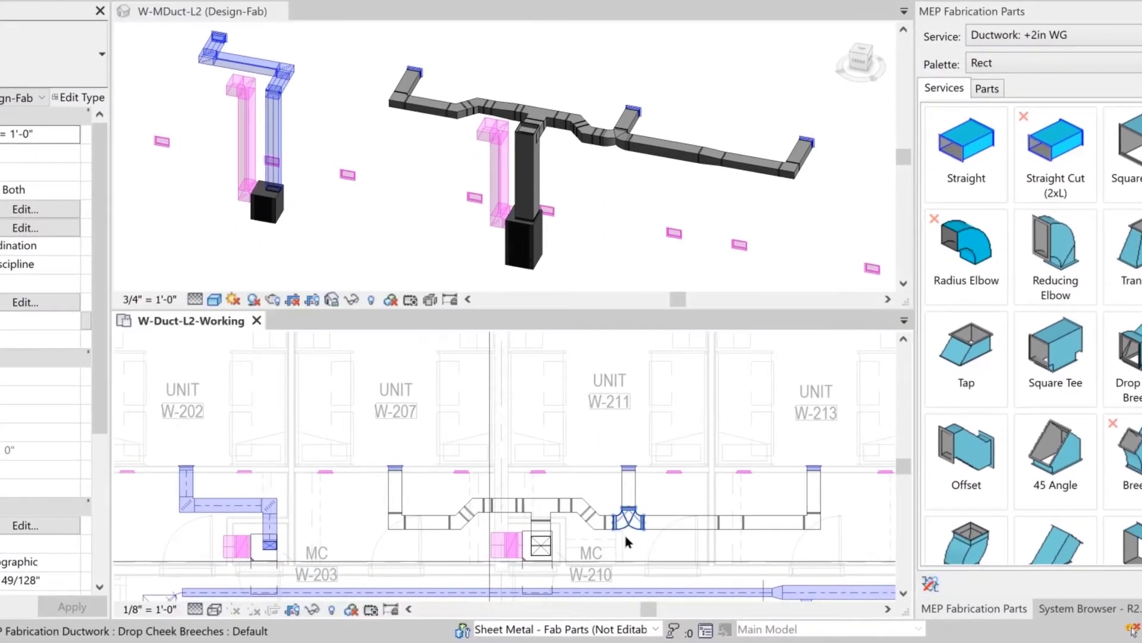
Step: Switch the plan's visual style to Consistent Colors
{"action": "scroll", "coordinate": [626, 535], "scroll_direction": "up", "scroll_amount": 3}
{"action": "left_click", "coordinate": [214, 609]}
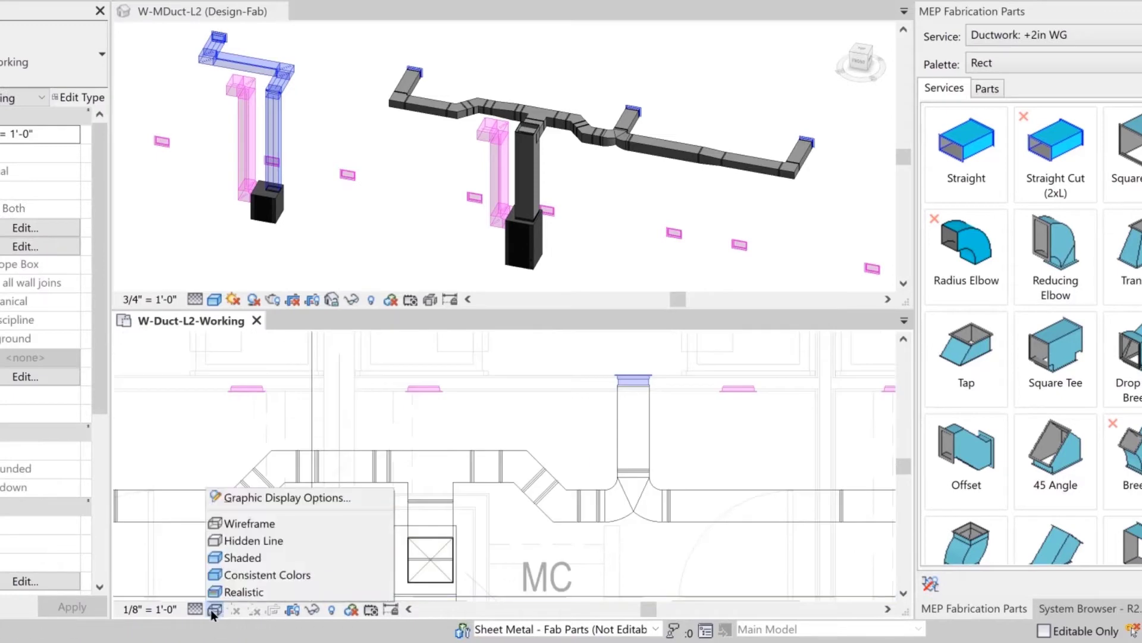
{"action": "left_click", "coordinate": [244, 574]}
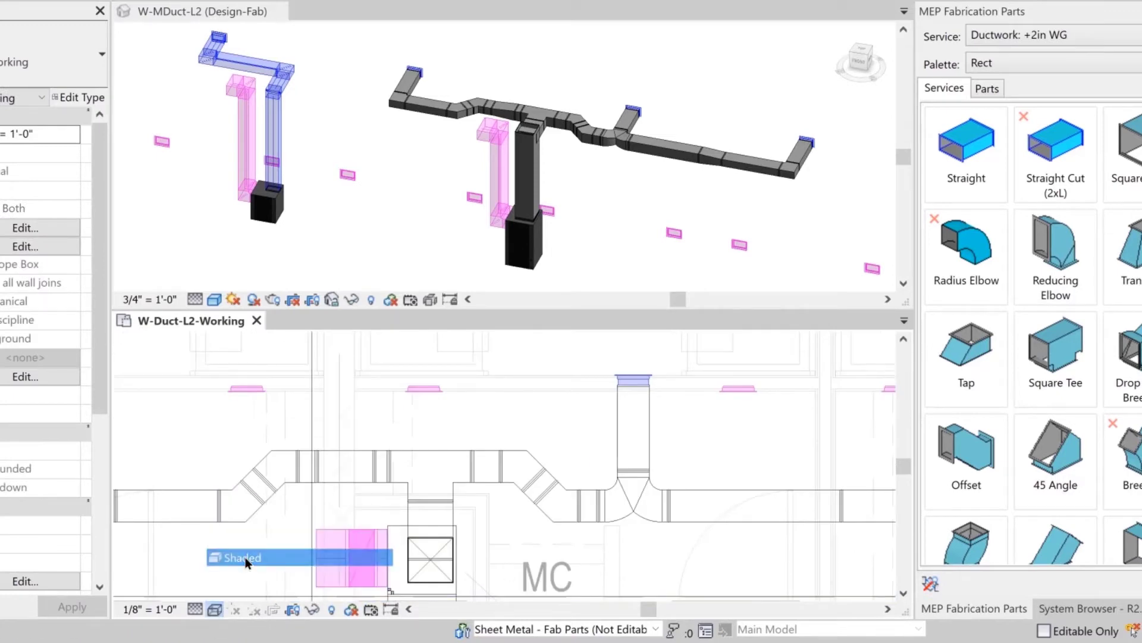
Step: Delete the Drop Cheek Breeches and extend the straight duct left to close the gap
{"action": "left_click", "coordinate": [647, 530]}
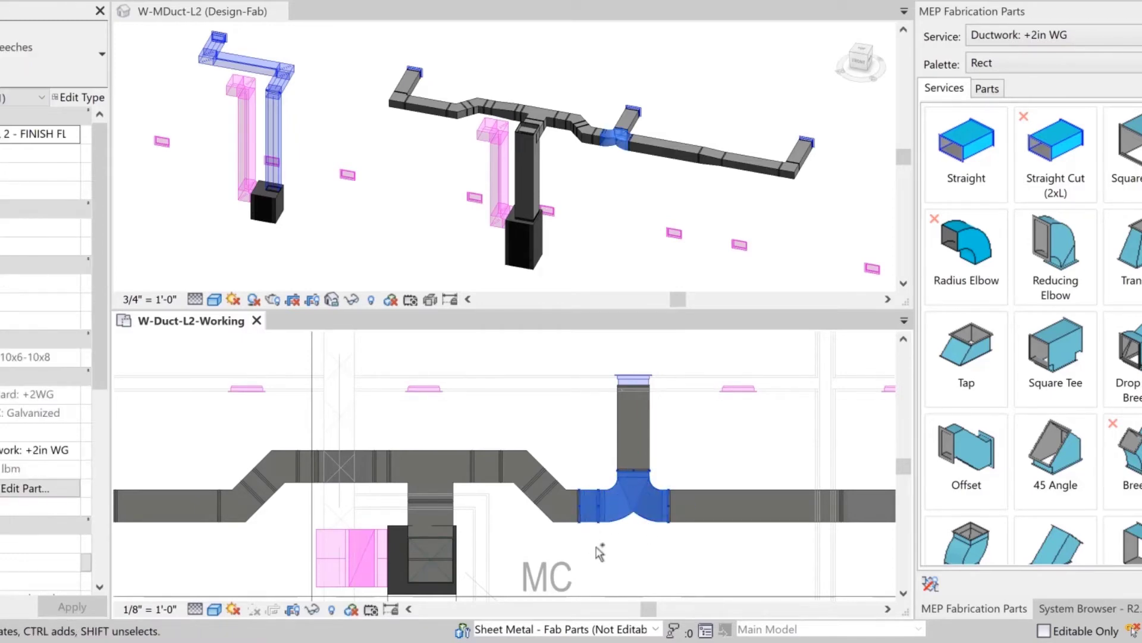
{"action": "key", "text": "Delete"}
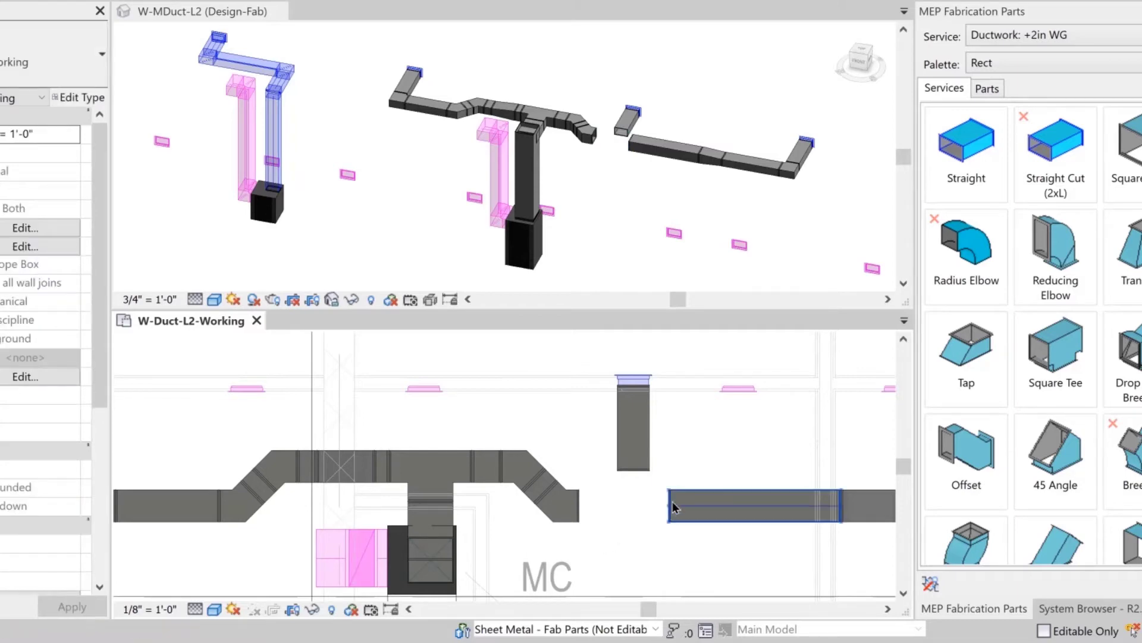
{"action": "left_click", "coordinate": [674, 507]}
{"action": "left_click_drag", "start_coordinate": [669, 506], "coordinate": [578, 505]}
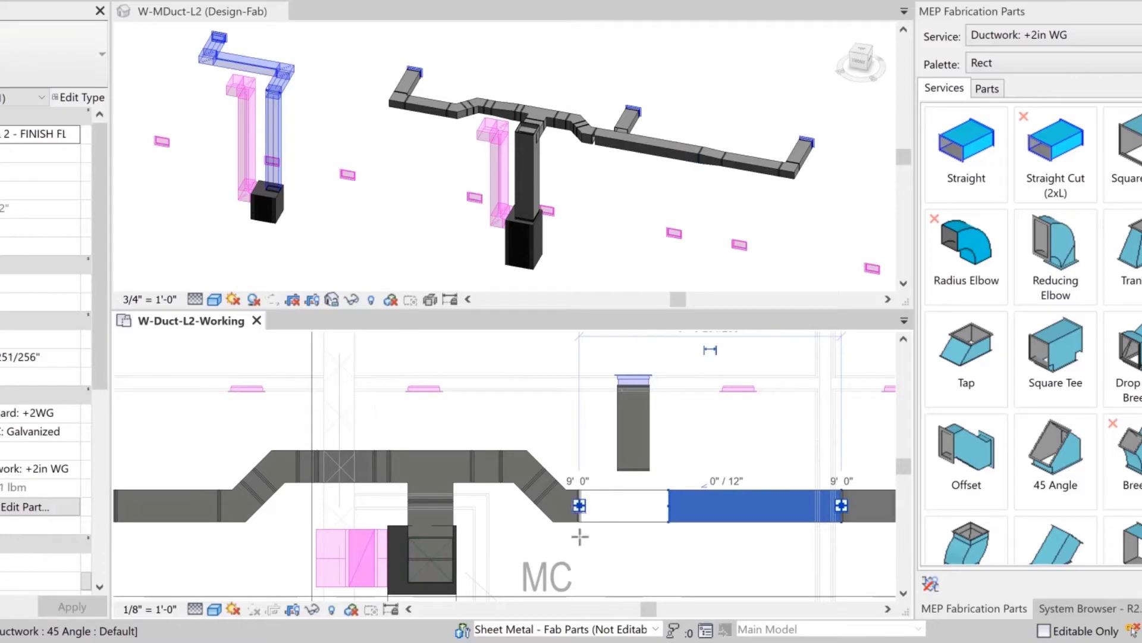
{"action": "key", "text": "Escape"}
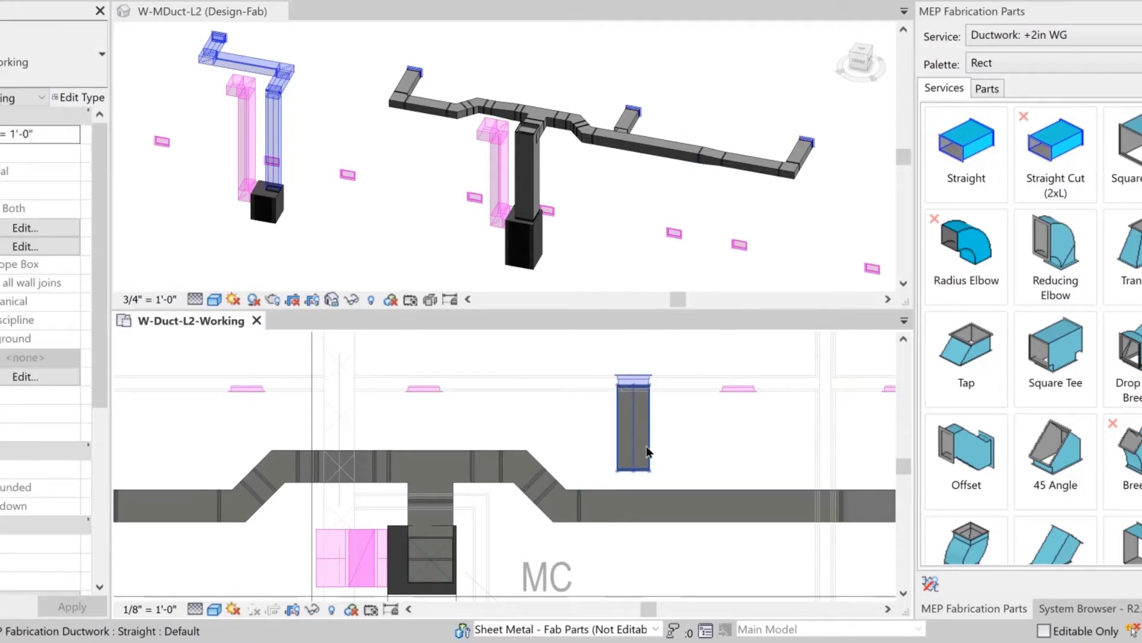
Step: Connect the vertical branch duct to the main run with a tap and check the 14x8 riser-top straight
{"action": "left_click", "coordinate": [633, 476]}
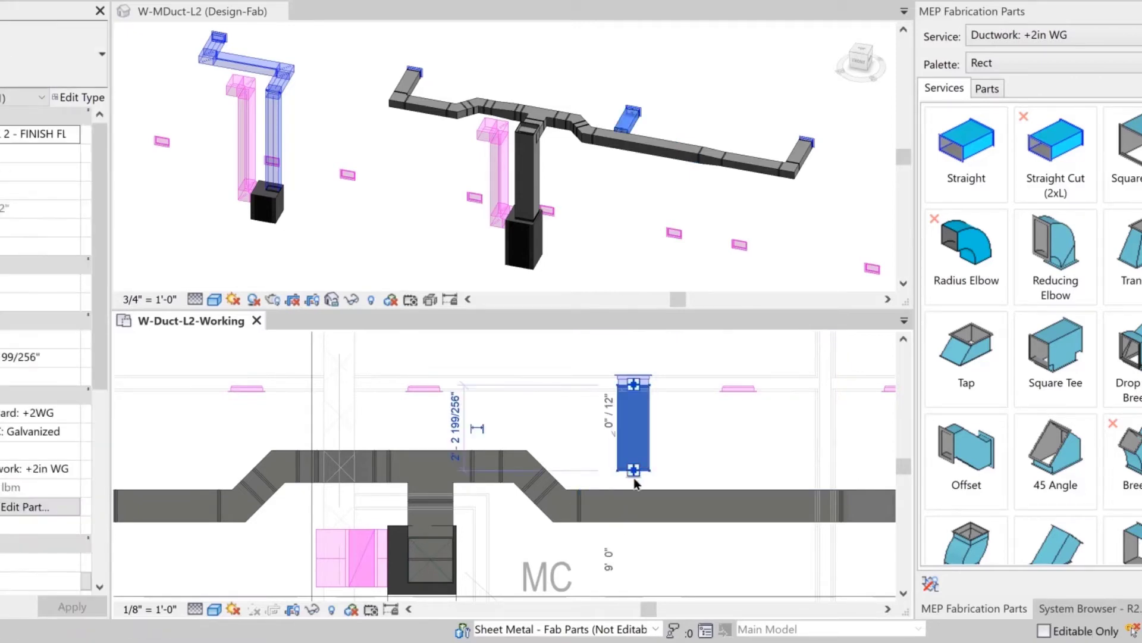
{"action": "left_click_drag", "start_coordinate": [634, 505], "coordinate": [645, 545]}
{"action": "scroll", "coordinate": [666, 427], "scroll_direction": "down", "scroll_amount": 2}
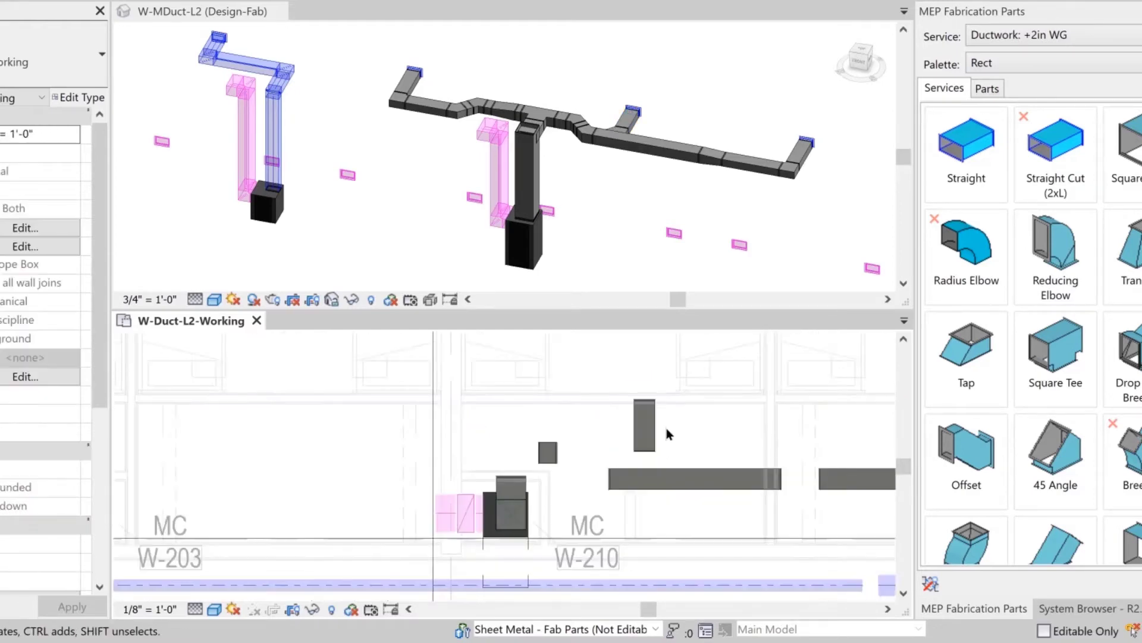
{"action": "middle_click_drag", "start_coordinate": [669, 424], "coordinate": [663, 438]}
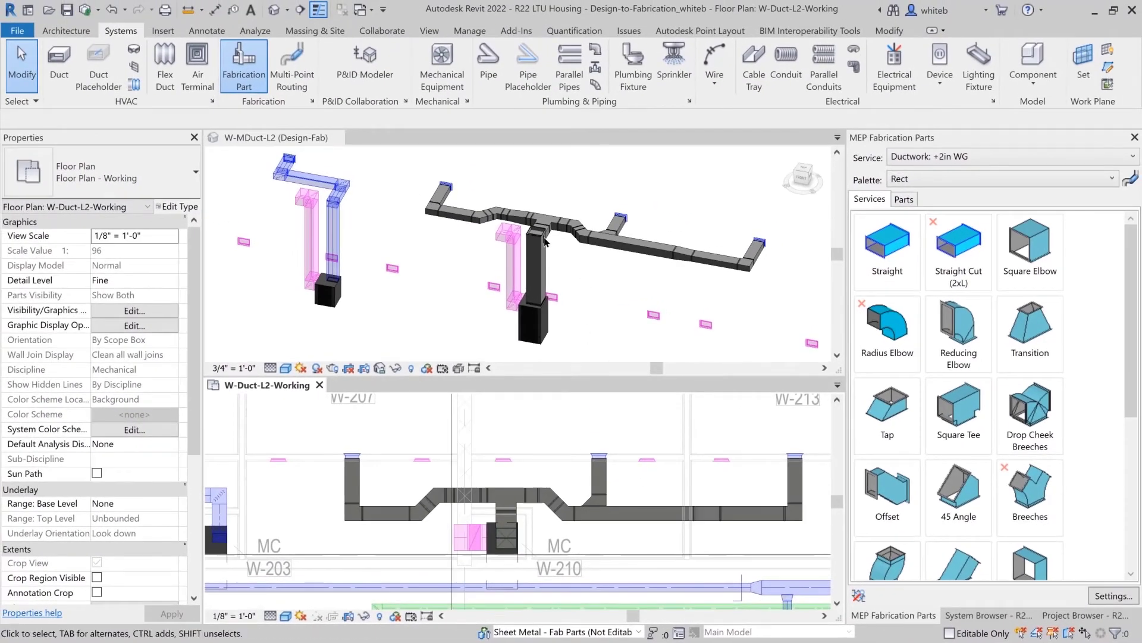
{"action": "scroll", "coordinate": [545, 241], "scroll_direction": "up", "scroll_amount": 5}
{"action": "left_click", "coordinate": [562, 227]}
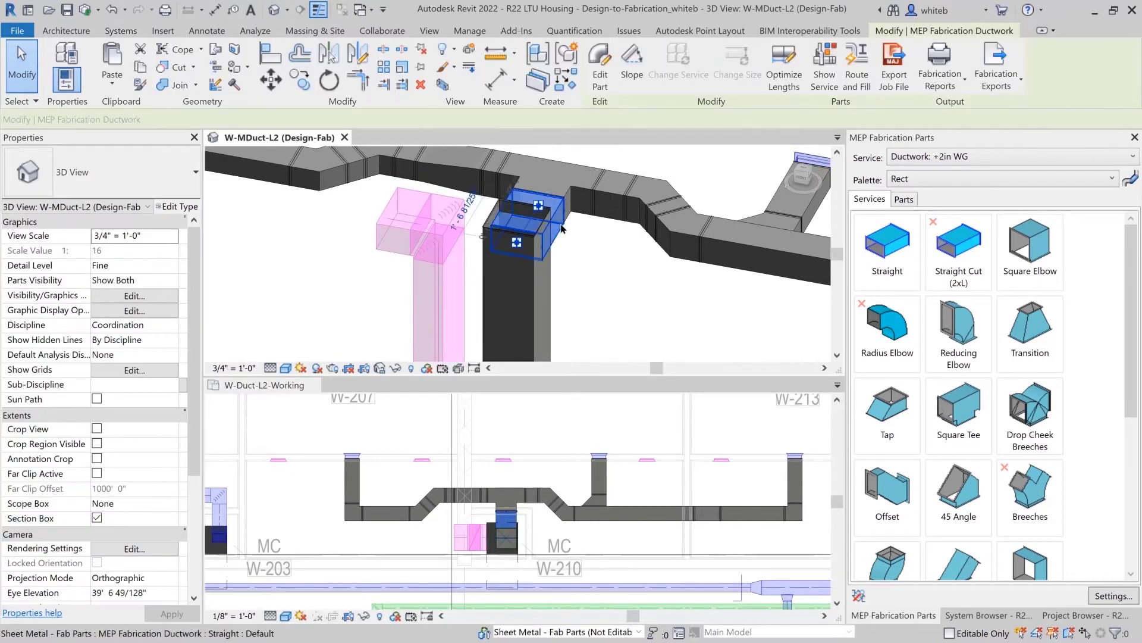
{"action": "scroll", "coordinate": [505, 533], "scroll_direction": "up", "scroll_amount": 5}
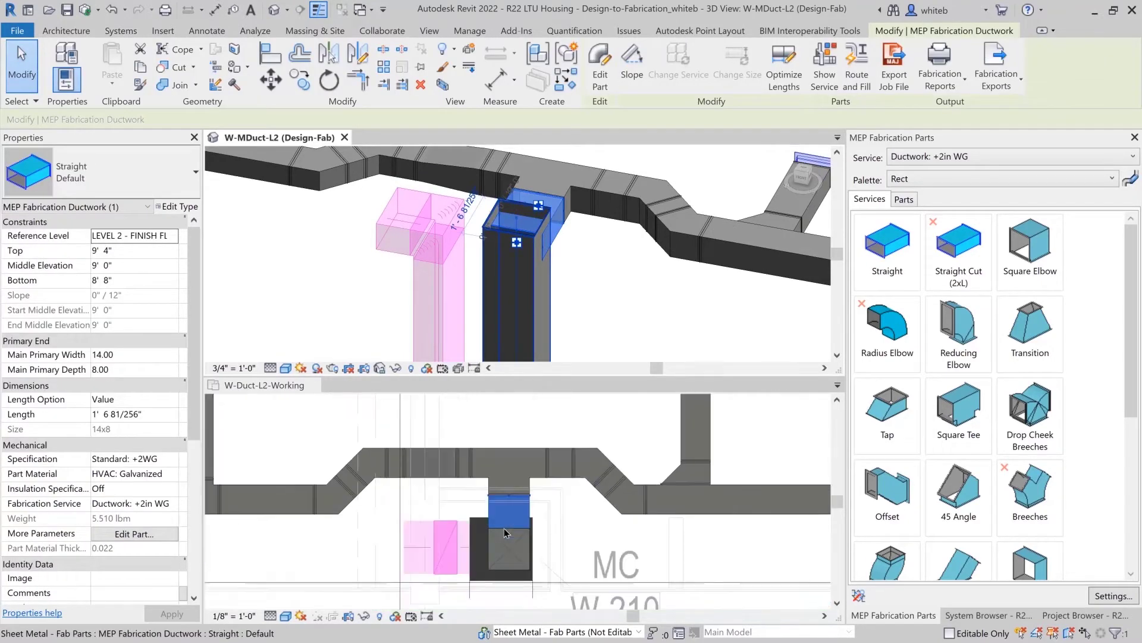
{"action": "left_click", "coordinate": [560, 487]}
{"action": "key", "text": "Escape"}
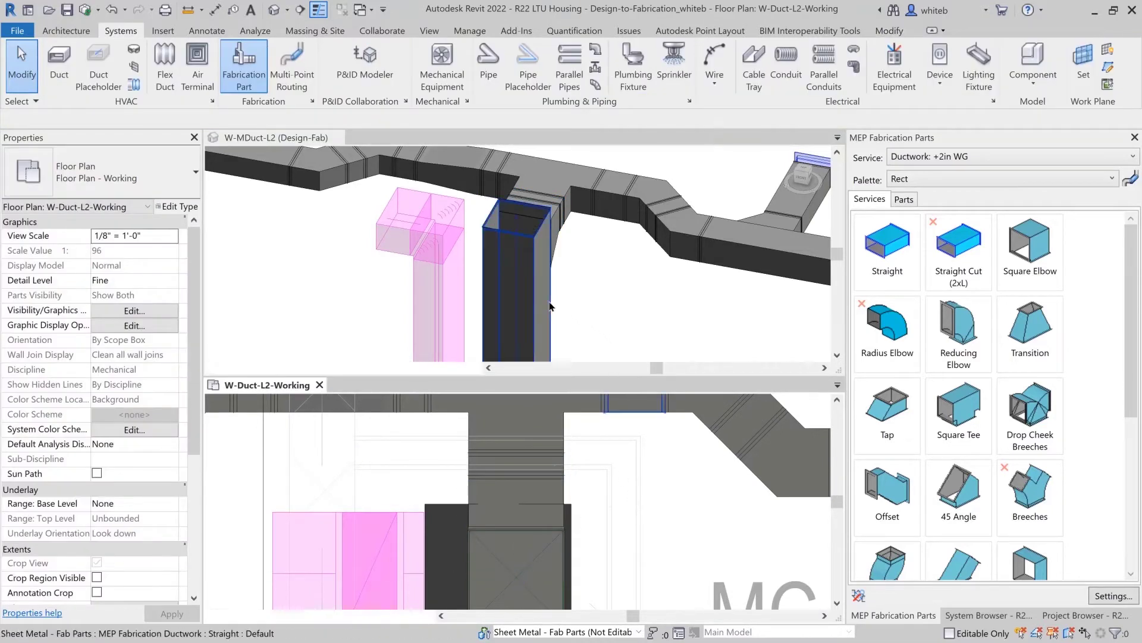
Step: Place a 14x14 End Cap S&D on the riser's open top in the 3D view
{"action": "left_click", "coordinate": [552, 307]}
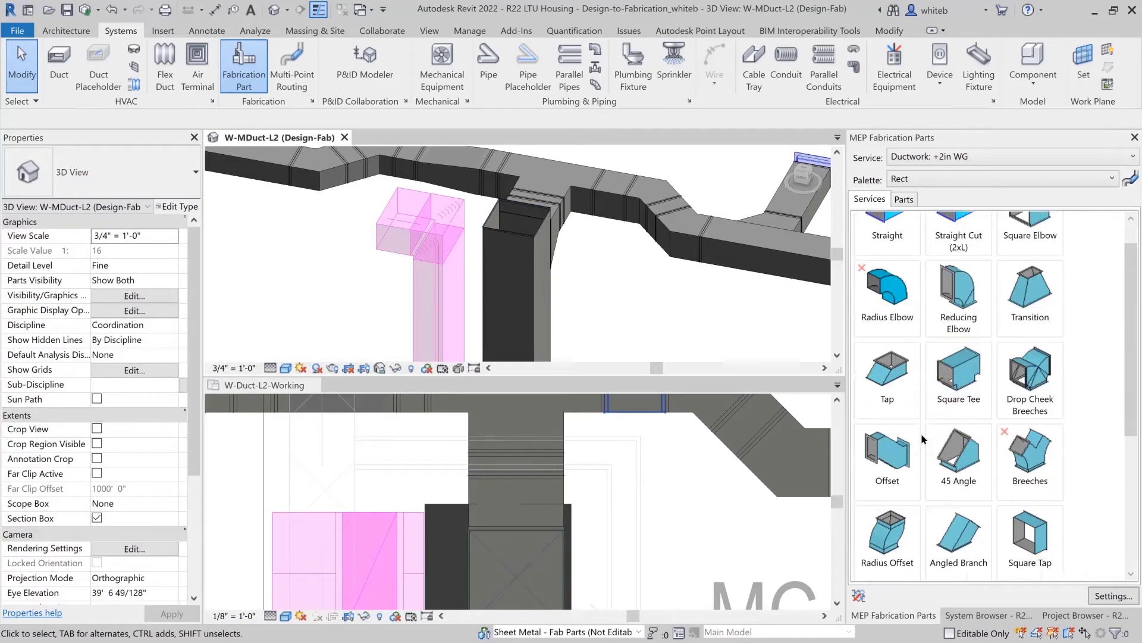
{"action": "scroll", "coordinate": [928, 401], "scroll_direction": "down", "scroll_amount": 5}
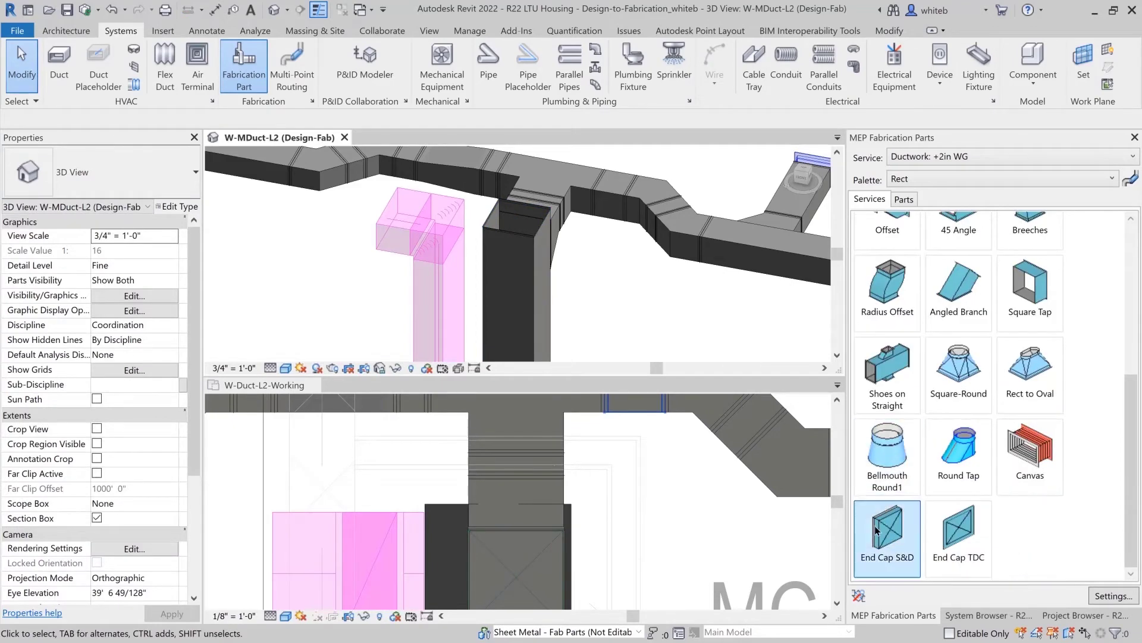
{"action": "left_click", "coordinate": [889, 525]}
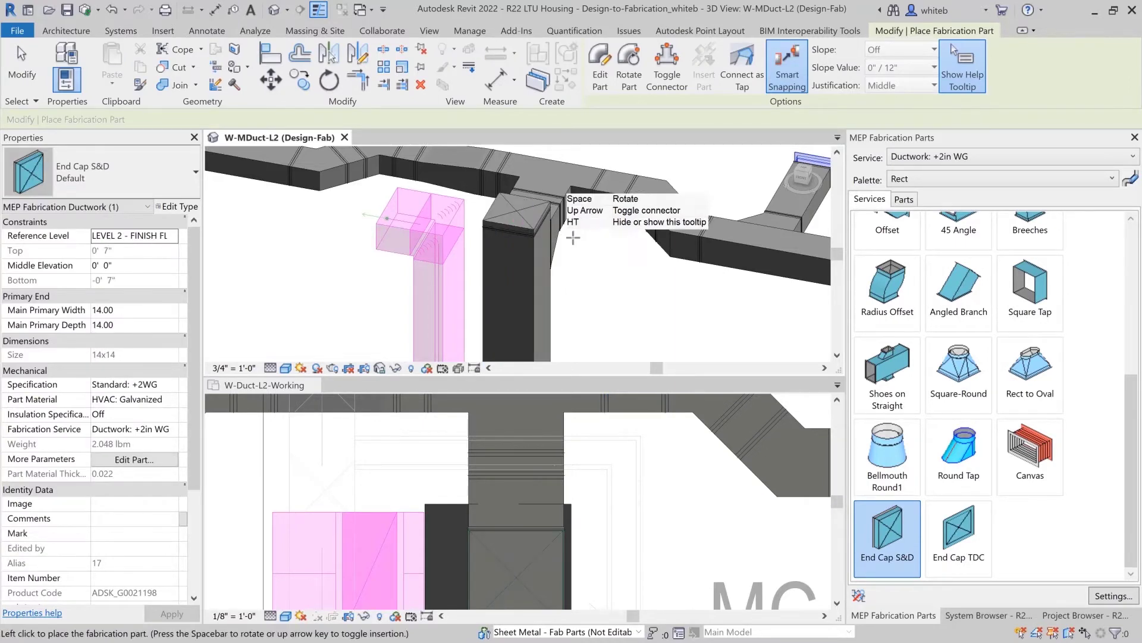
{"action": "key", "text": "Escape"}
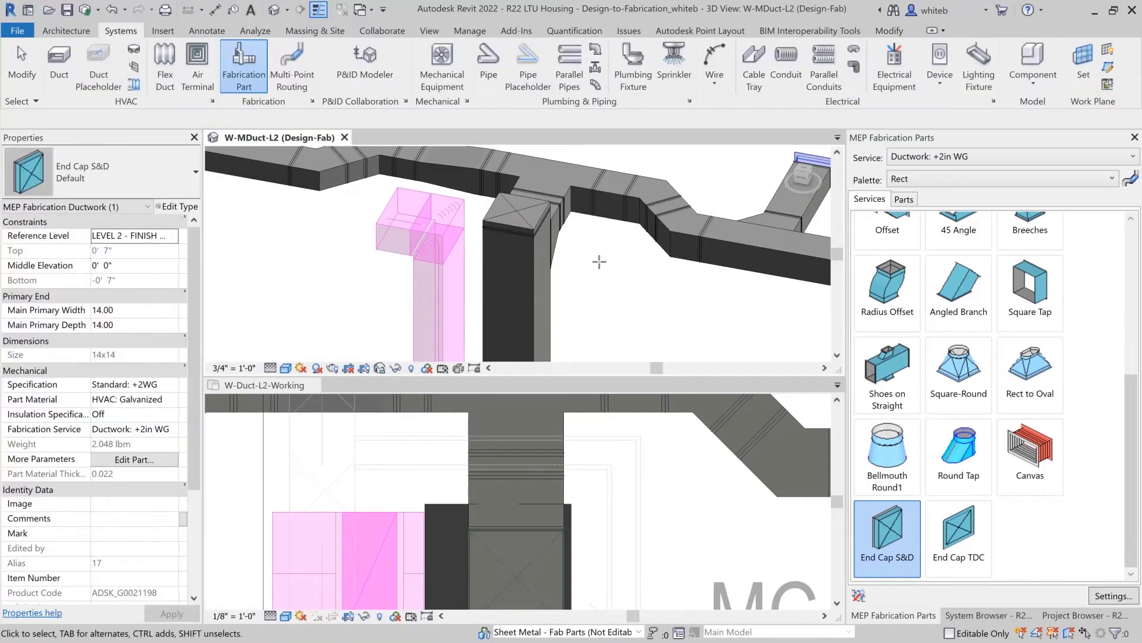
{"action": "scroll", "coordinate": [598, 274], "scroll_direction": "down", "scroll_amount": 6}
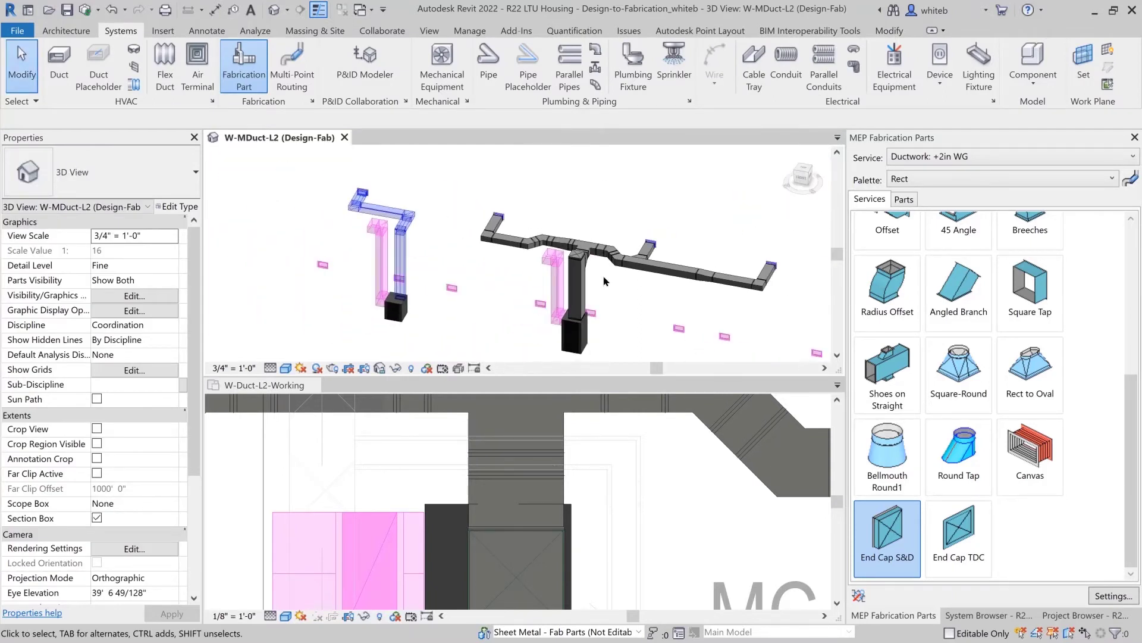
{"action": "middle_click_drag", "start_coordinate": [598, 274], "coordinate": [567, 244]}
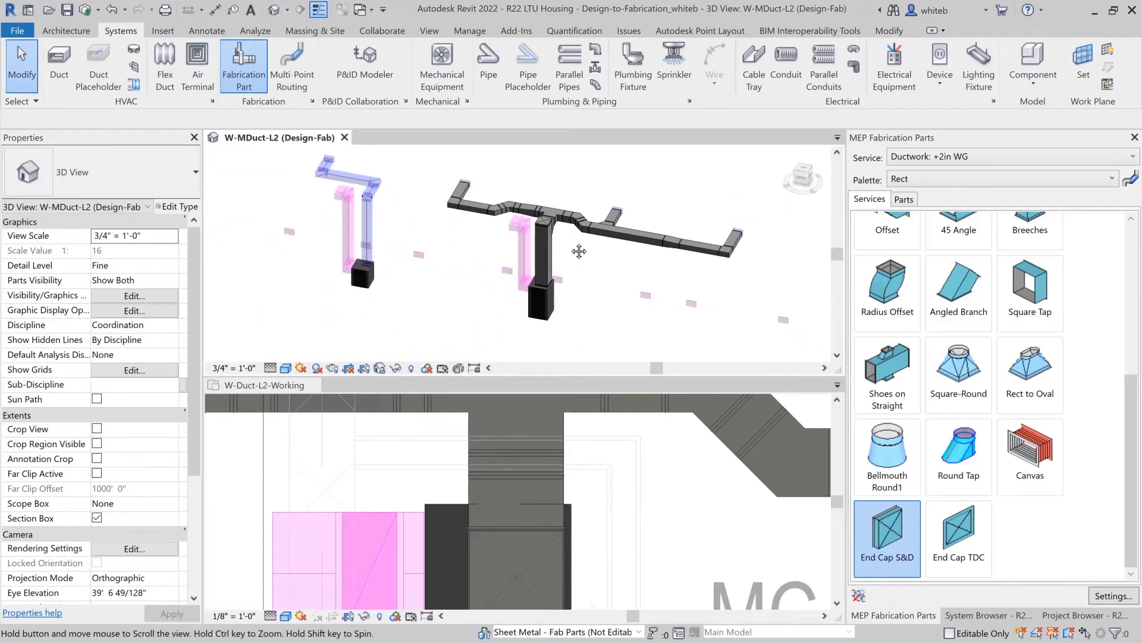
Step: Select the blue left-hand design duct branch in the lower floor plan for fabrication conversion
{"action": "left_click", "coordinate": [627, 504]}
{"action": "scroll", "coordinate": [627, 504], "scroll_direction": "down", "scroll_amount": 5}
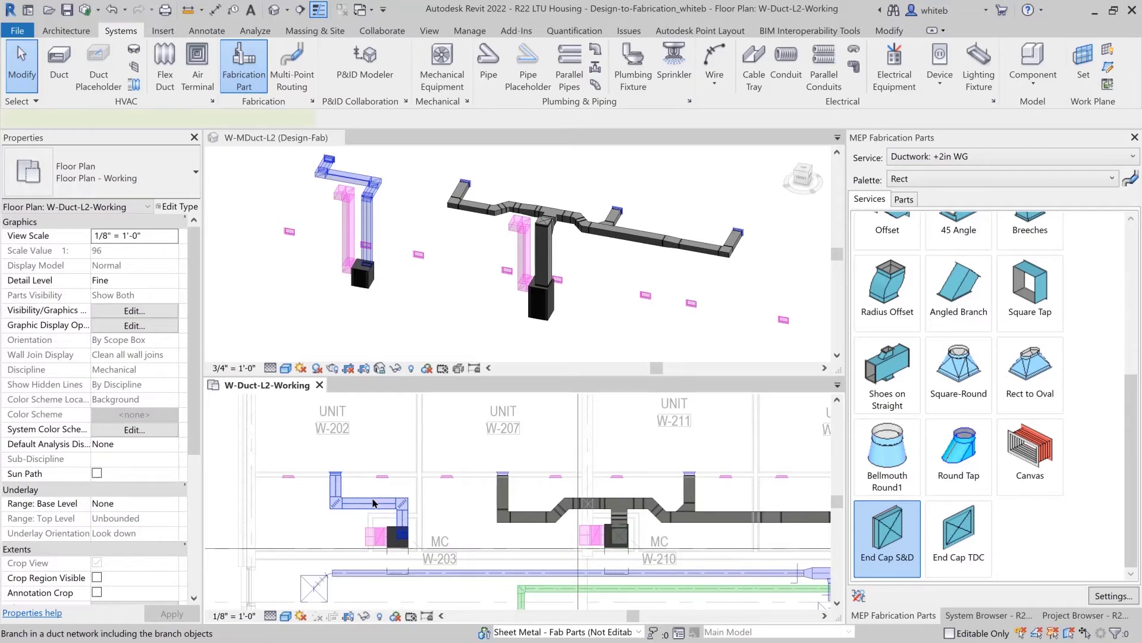
{"action": "left_click", "coordinate": [374, 503]}
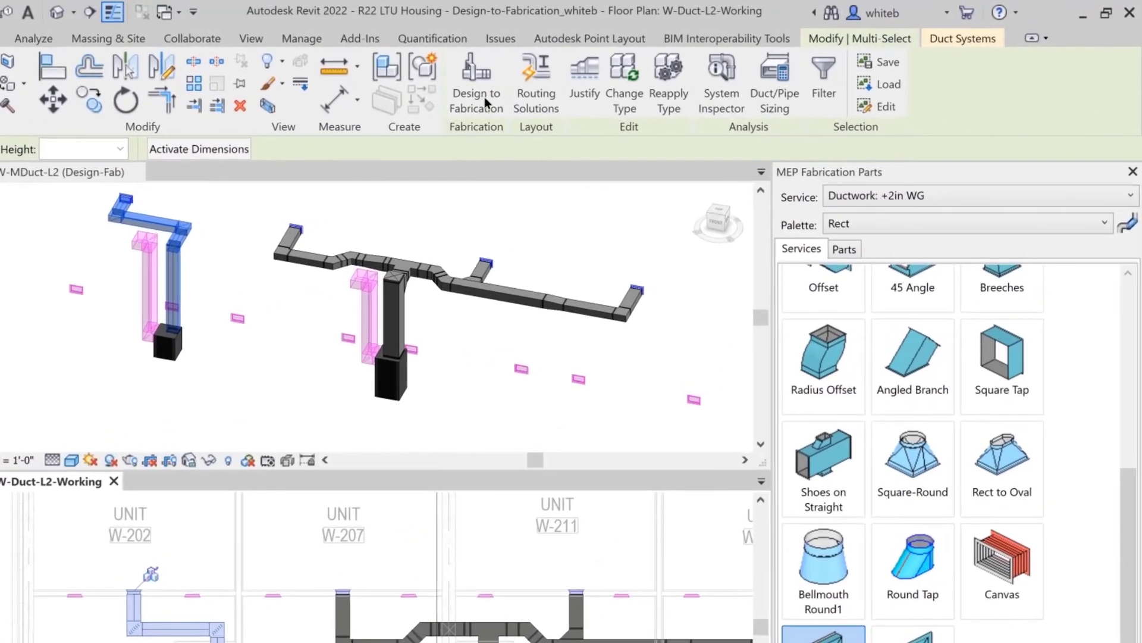
{"action": "left_click", "coordinate": [527, 86]}
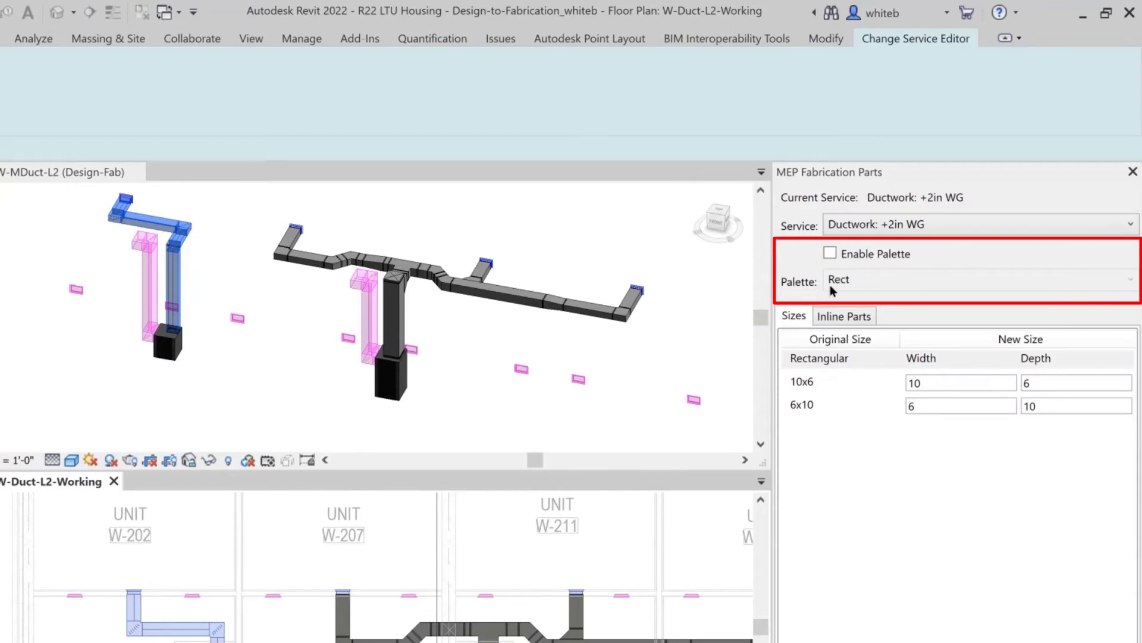
Step: Enable the Rnd palette, give the 10x6 and 6x10 sizes diameter 8, and finish converting
{"action": "left_click", "coordinate": [830, 254]}
{"action": "left_click", "coordinate": [886, 280]}
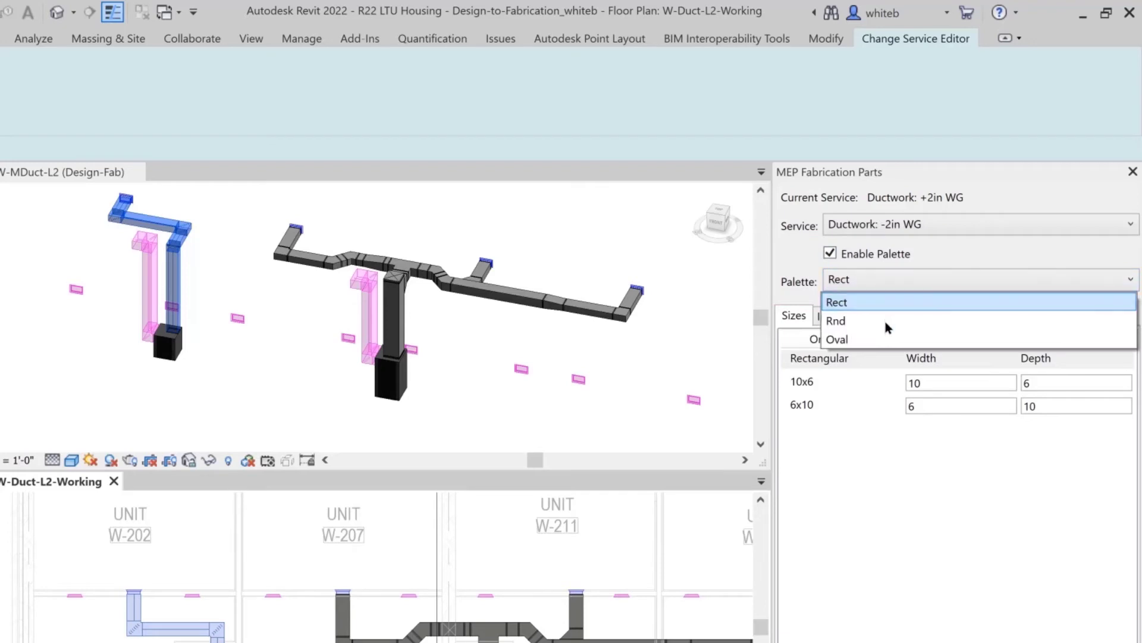
{"action": "left_click", "coordinate": [884, 322]}
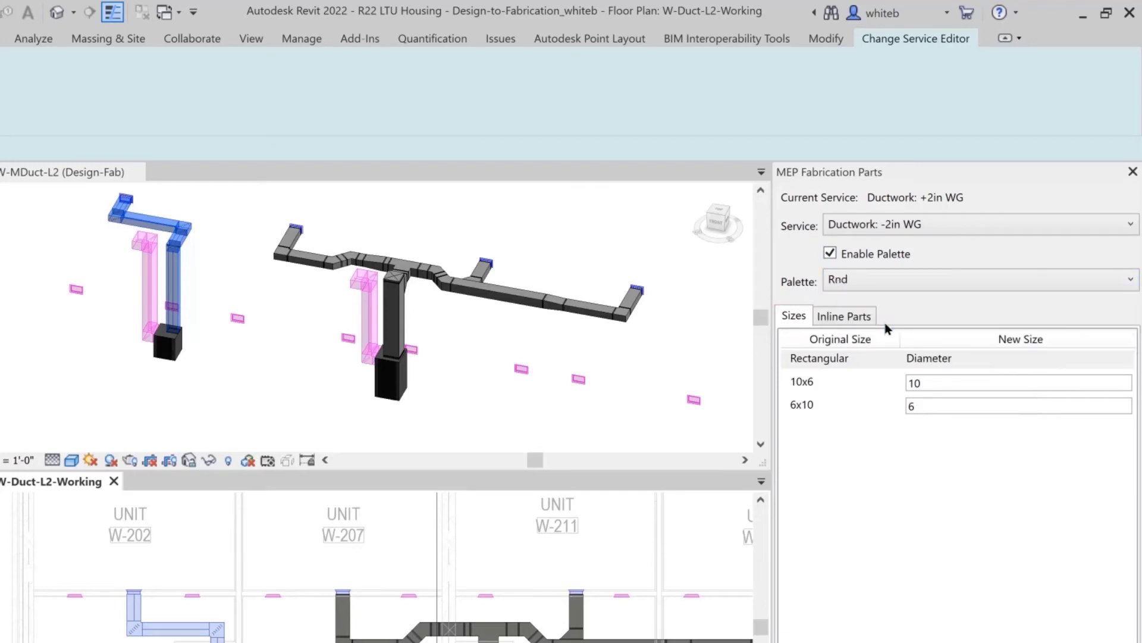
{"action": "double_click", "coordinate": [938, 381]}
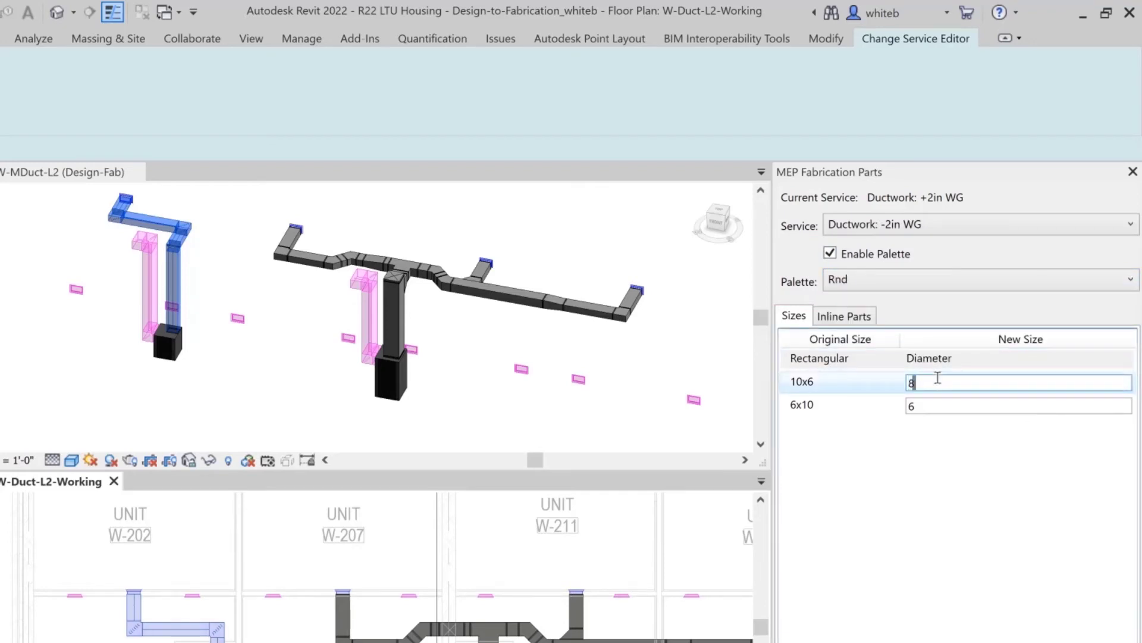
{"action": "type", "text": "8"}
{"action": "double_click", "coordinate": [936, 406]}
{"action": "type", "text": "8"}
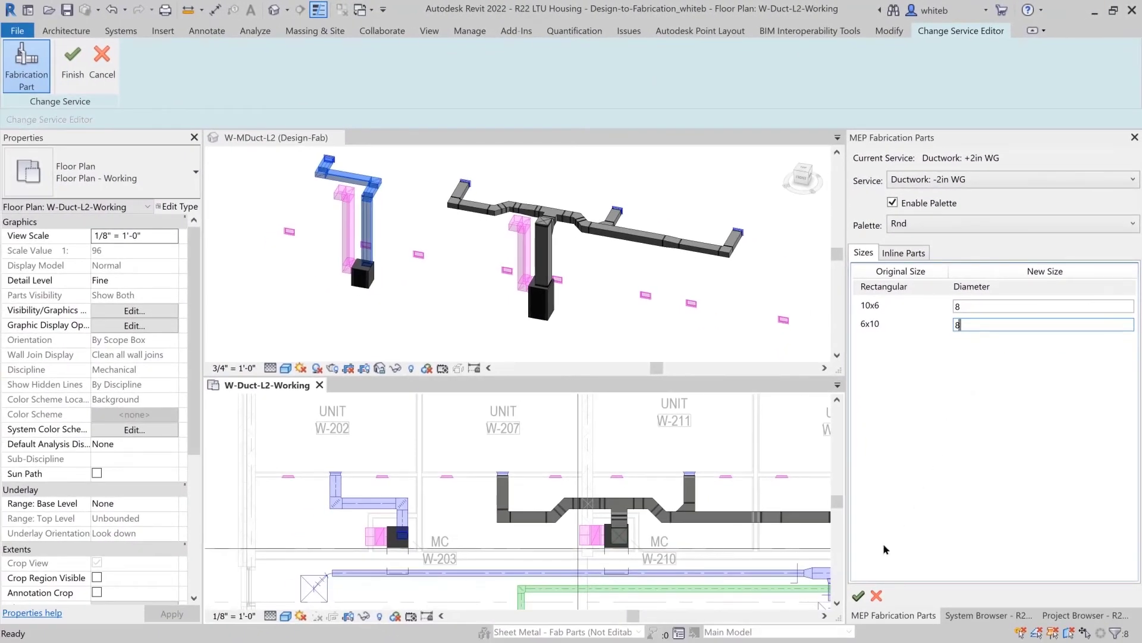
{"action": "left_click", "coordinate": [886, 548]}
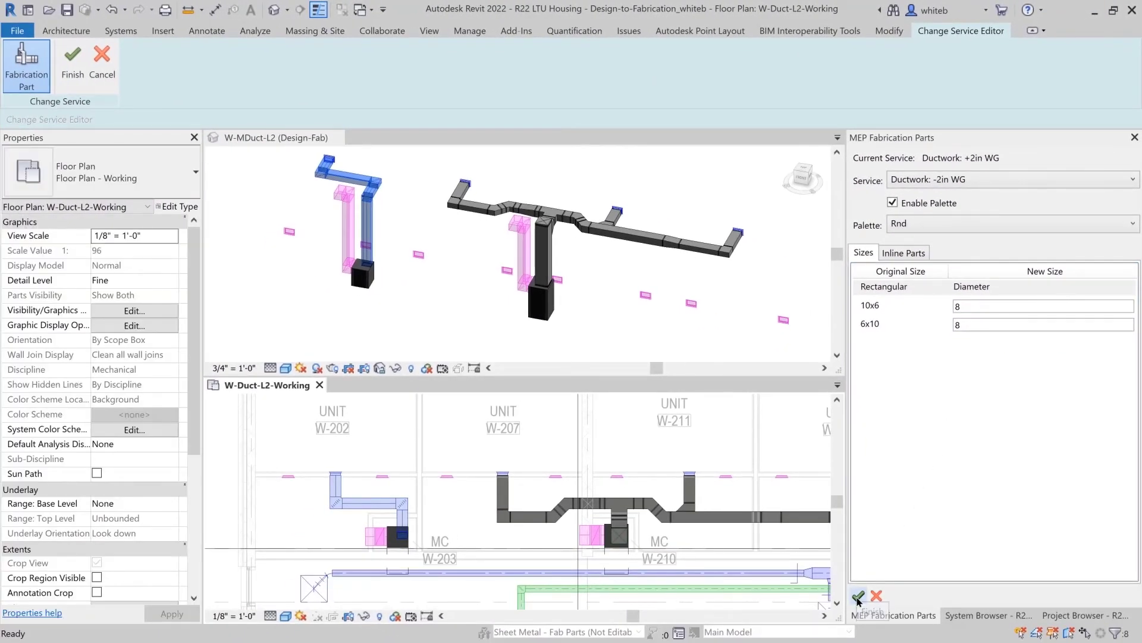
{"action": "left_click", "coordinate": [858, 596]}
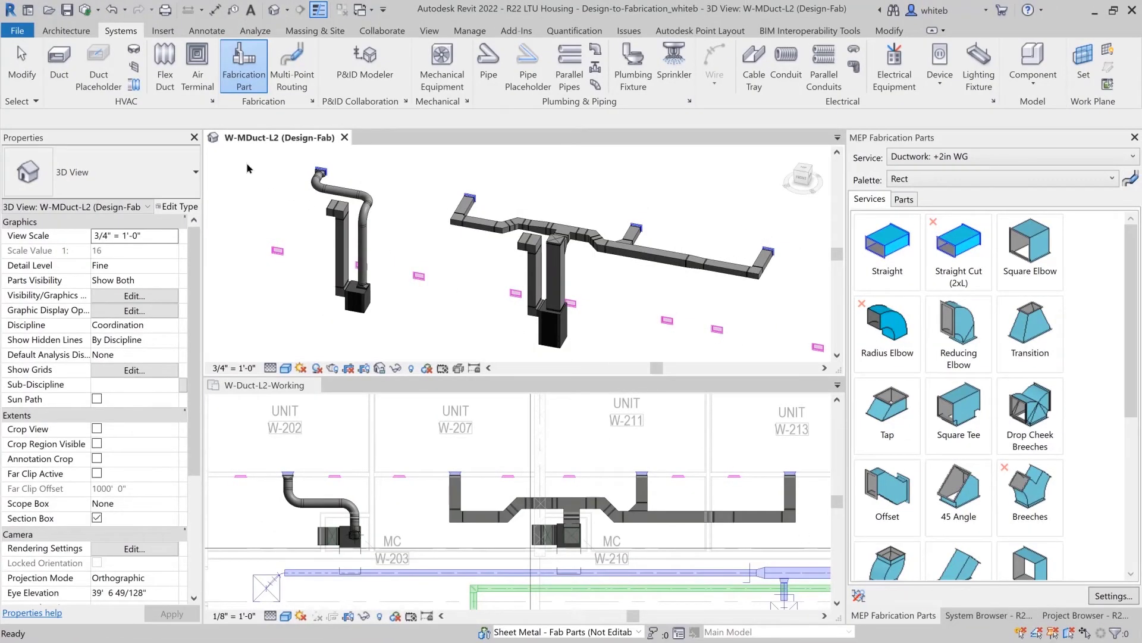
Step: Window-select the 3D layout, filter to the 48 MEP Fabrication Ductwork parts, and run Optimize Lengths
{"action": "left_click_drag", "start_coordinate": [225, 149], "coordinate": [805, 363]}
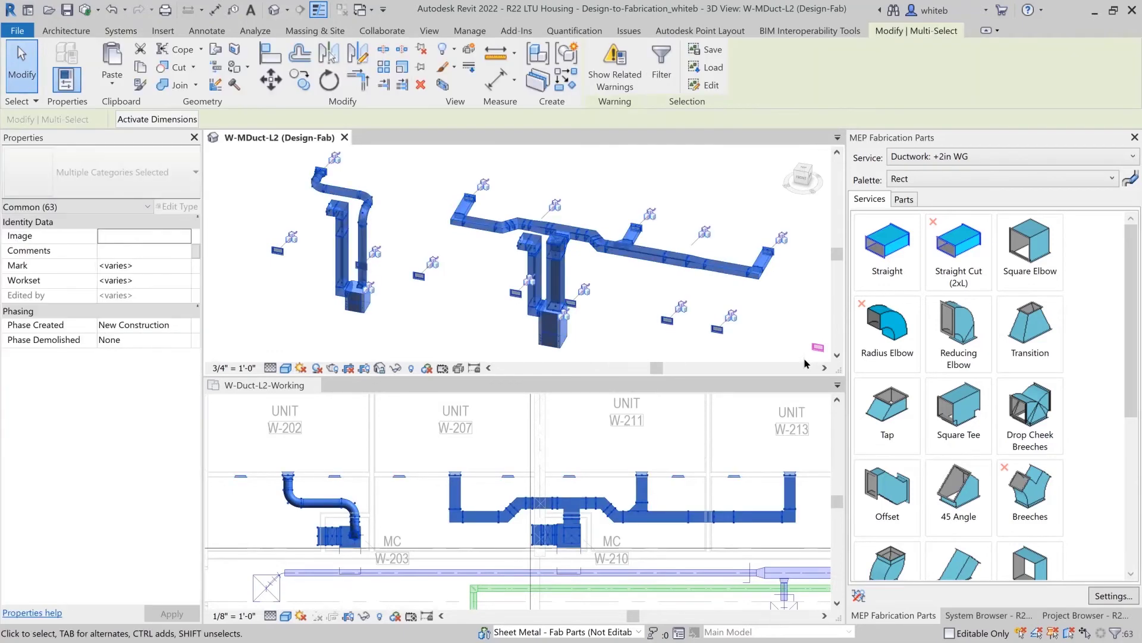
{"action": "left_click", "coordinate": [662, 76]}
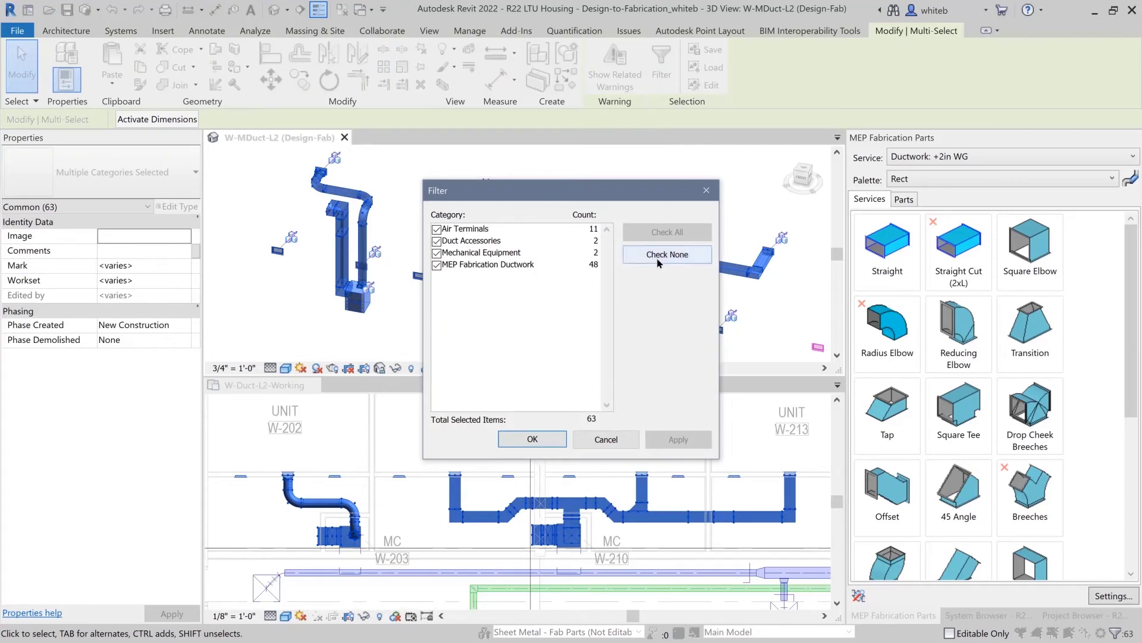
{"action": "left_click", "coordinate": [661, 255]}
{"action": "left_click", "coordinate": [437, 265]}
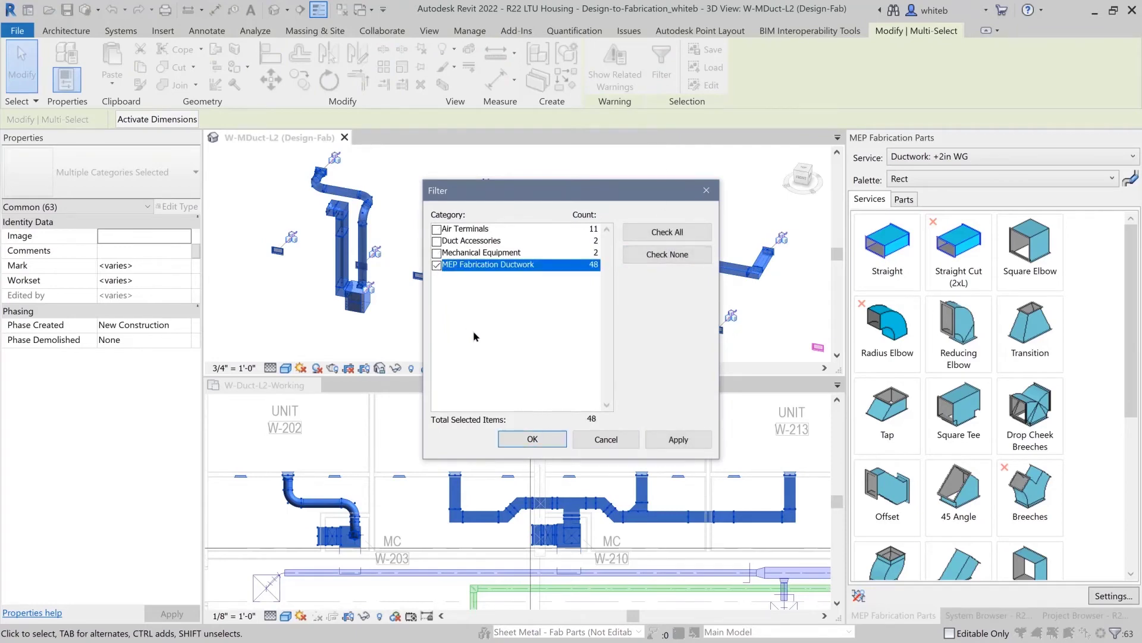
{"action": "left_click", "coordinate": [516, 440]}
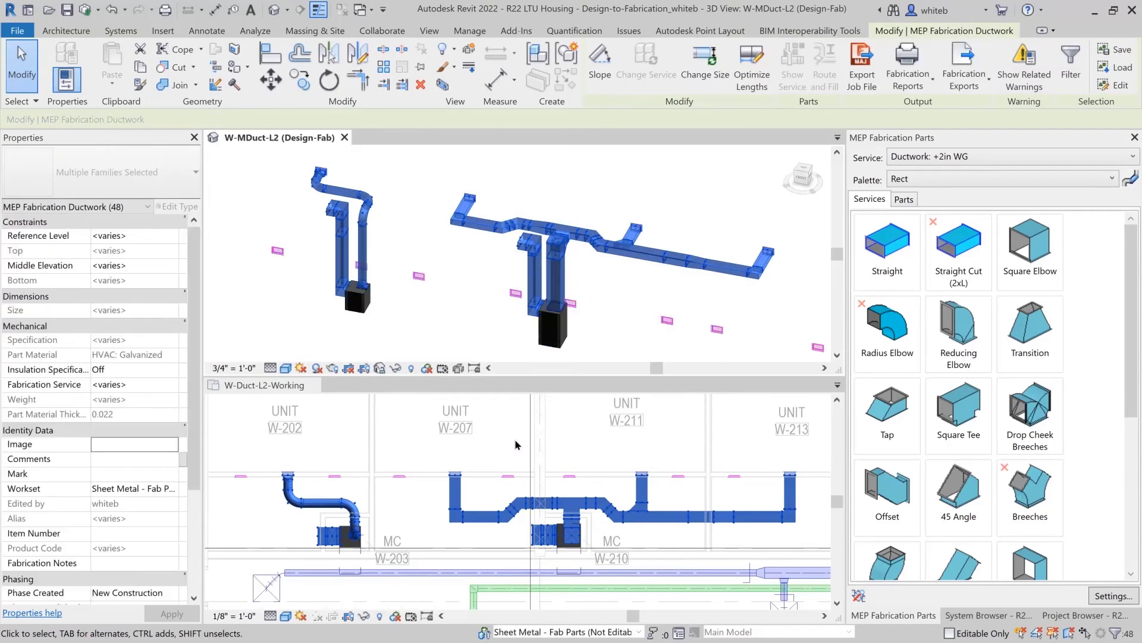
{"action": "left_click", "coordinate": [753, 80]}
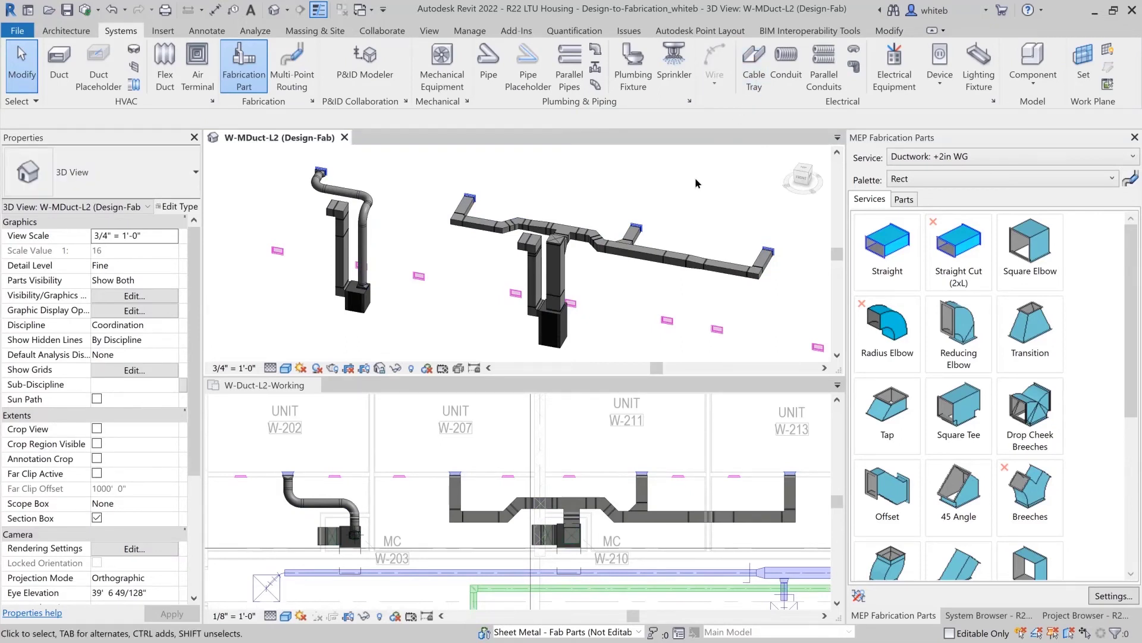
Step: Filter a window selection to the 48 MEP Fabrication Ductwork parts and save them as an MAJ job file in Mech Duct
{"action": "left_click_drag", "start_coordinate": [223, 155], "coordinate": [800, 362]}
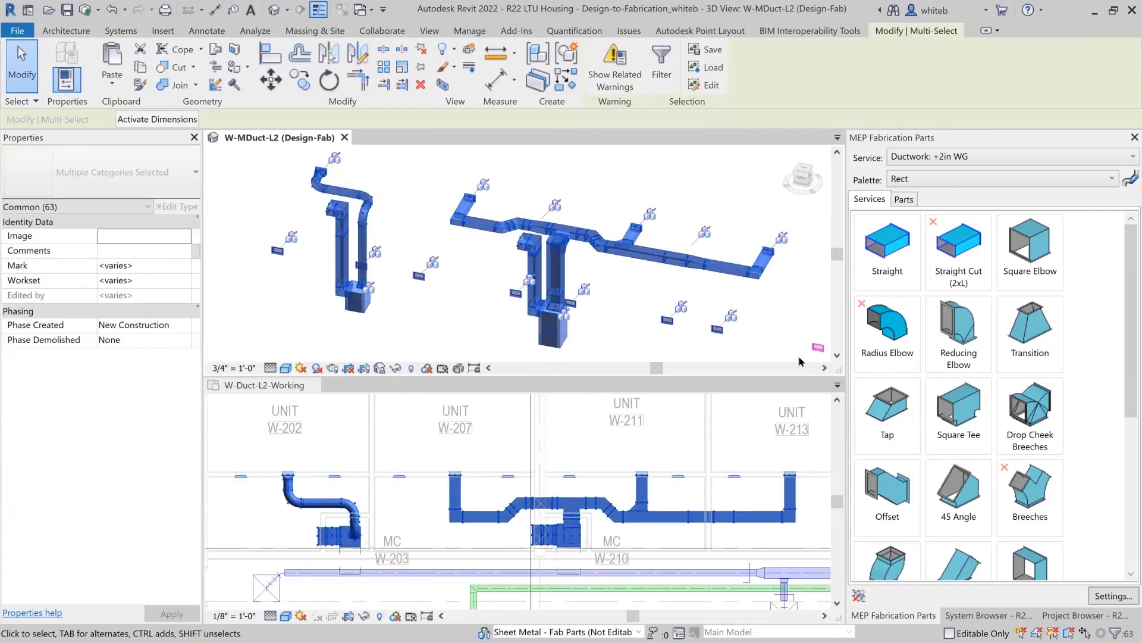
{"action": "left_click", "coordinate": [662, 70]}
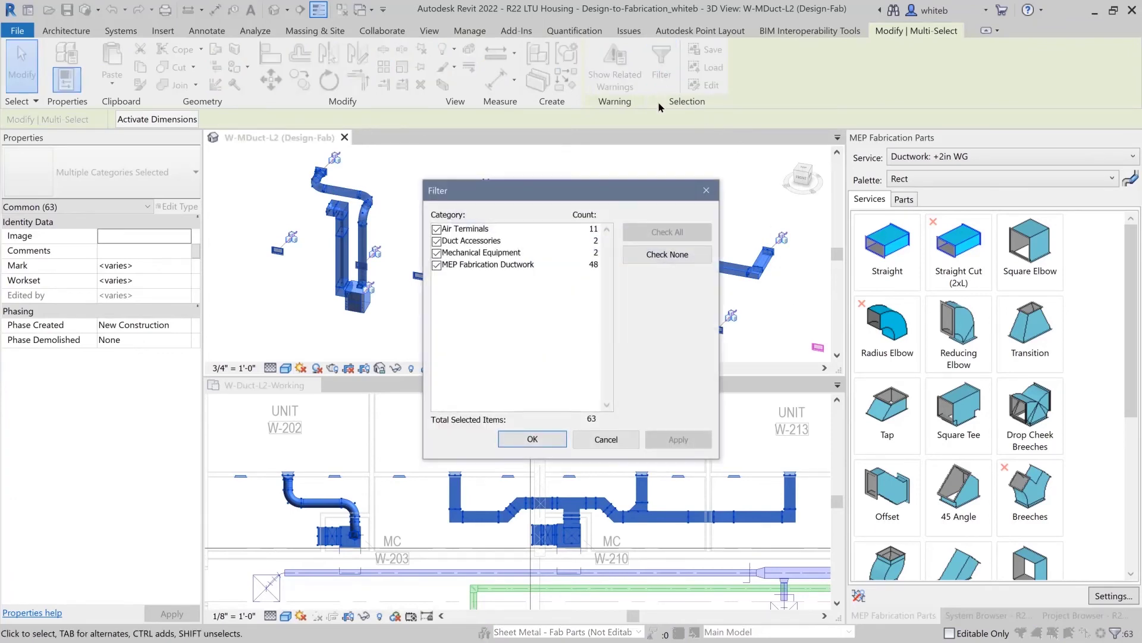
{"action": "left_click", "coordinate": [646, 254]}
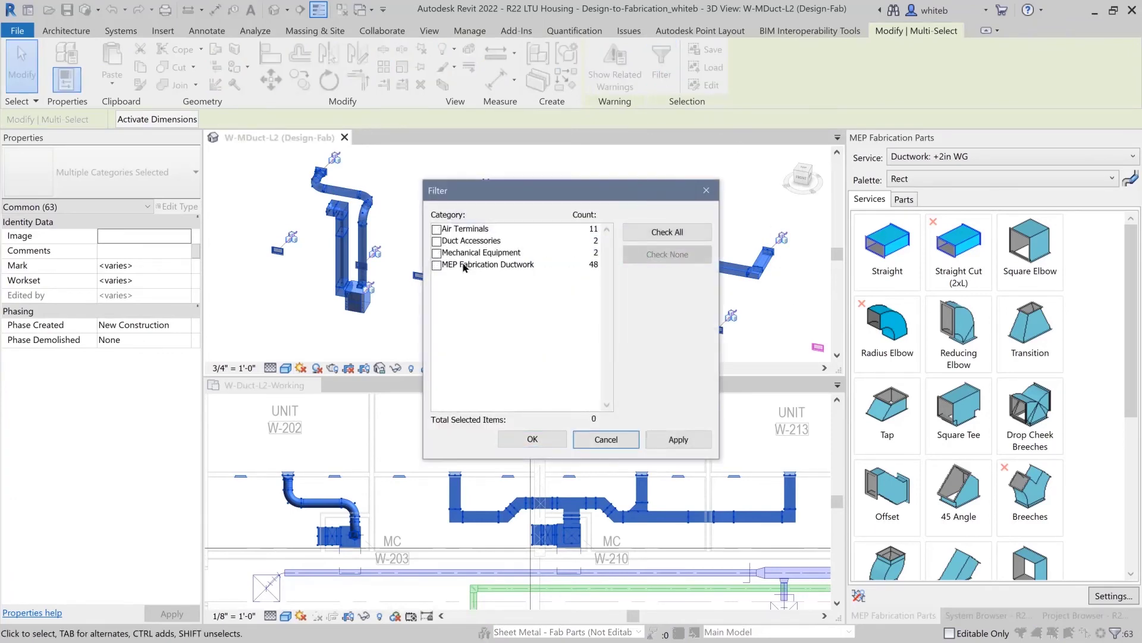
{"action": "left_click", "coordinate": [437, 265]}
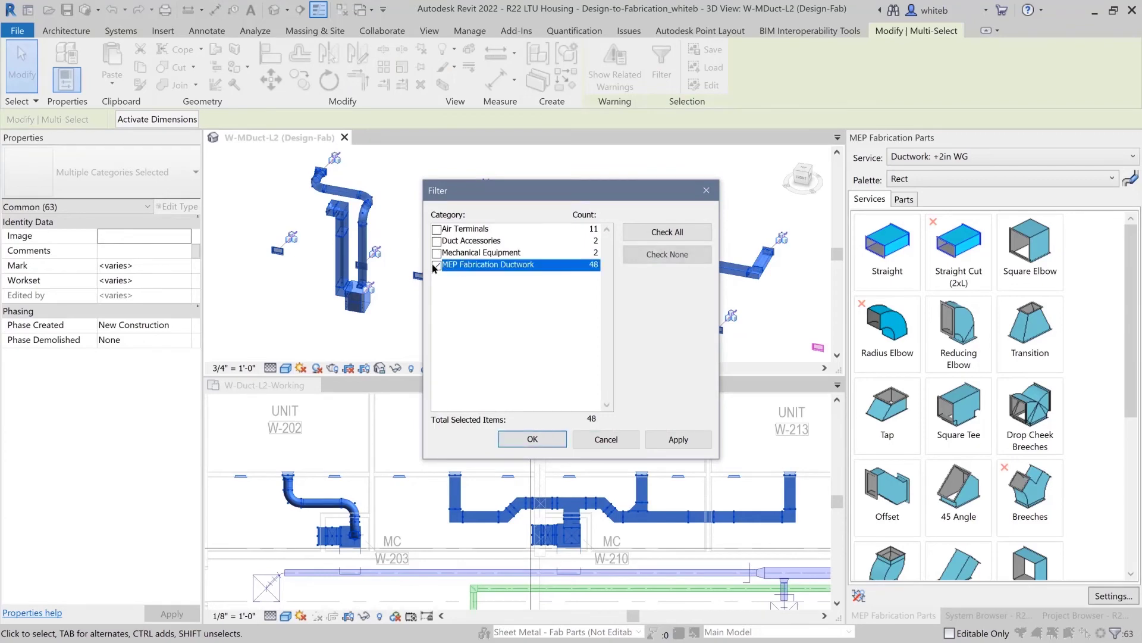
{"action": "left_click", "coordinate": [510, 440]}
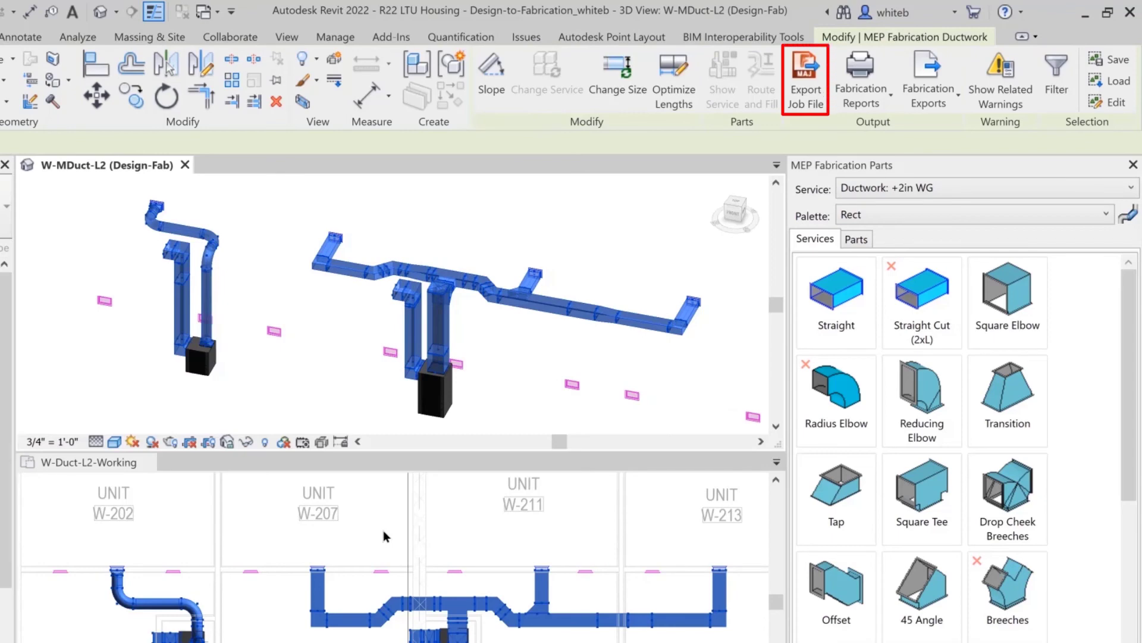
{"action": "left_click", "coordinate": [808, 89]}
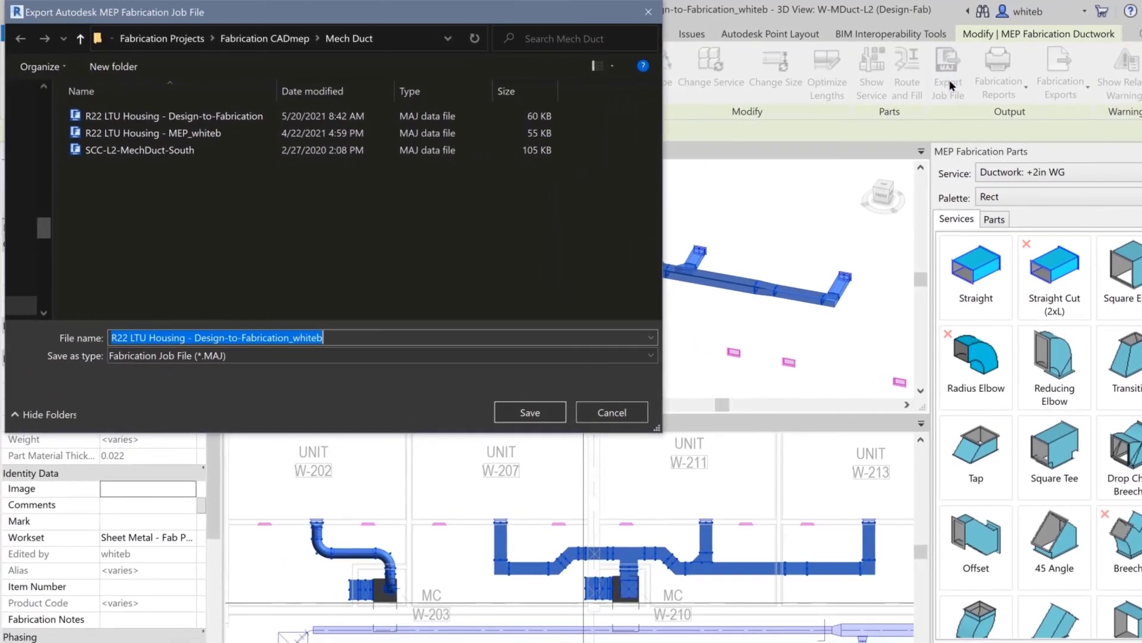
{"action": "left_click", "coordinate": [534, 415]}
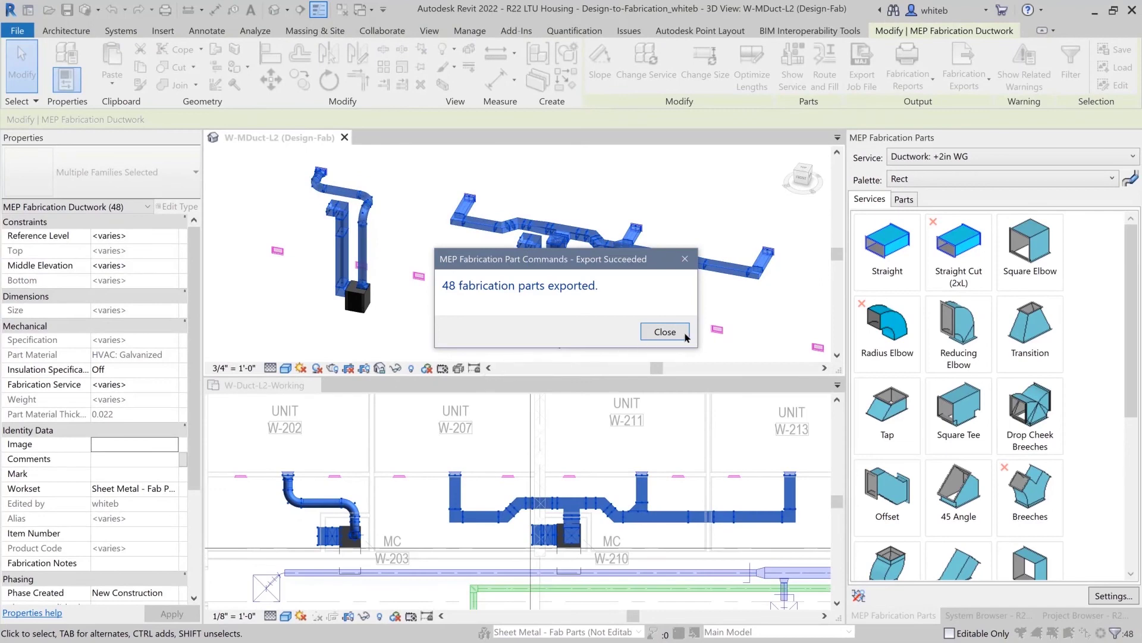
Step: Close the export success message and clear the ductwork selection in the 3D view
{"action": "left_click", "coordinate": [665, 332]}
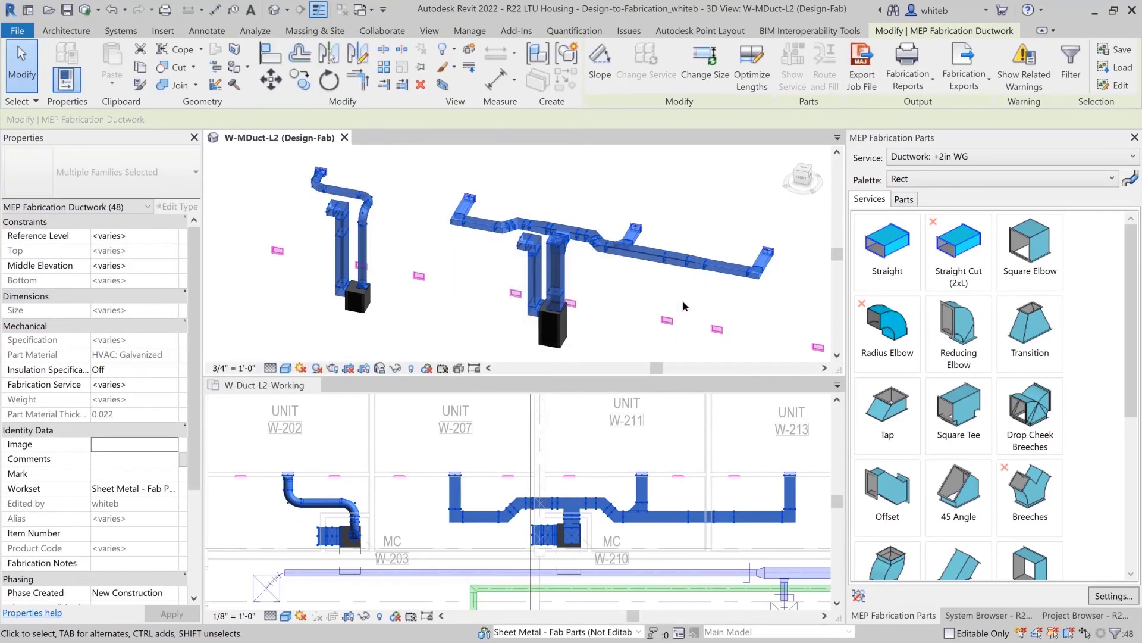
{"action": "left_click", "coordinate": [683, 306]}
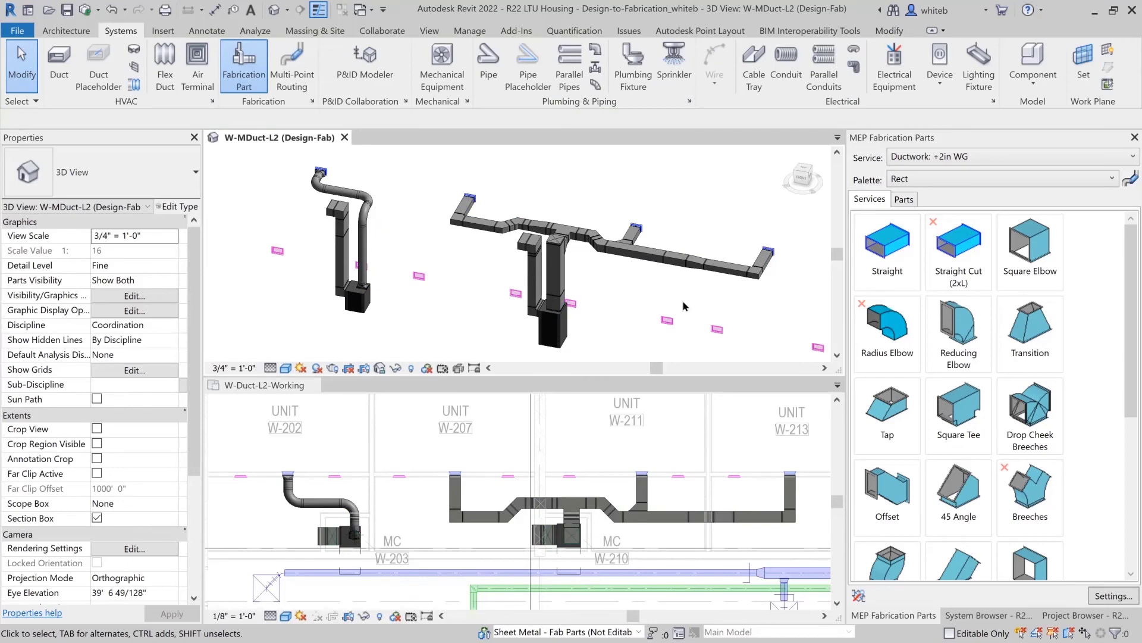